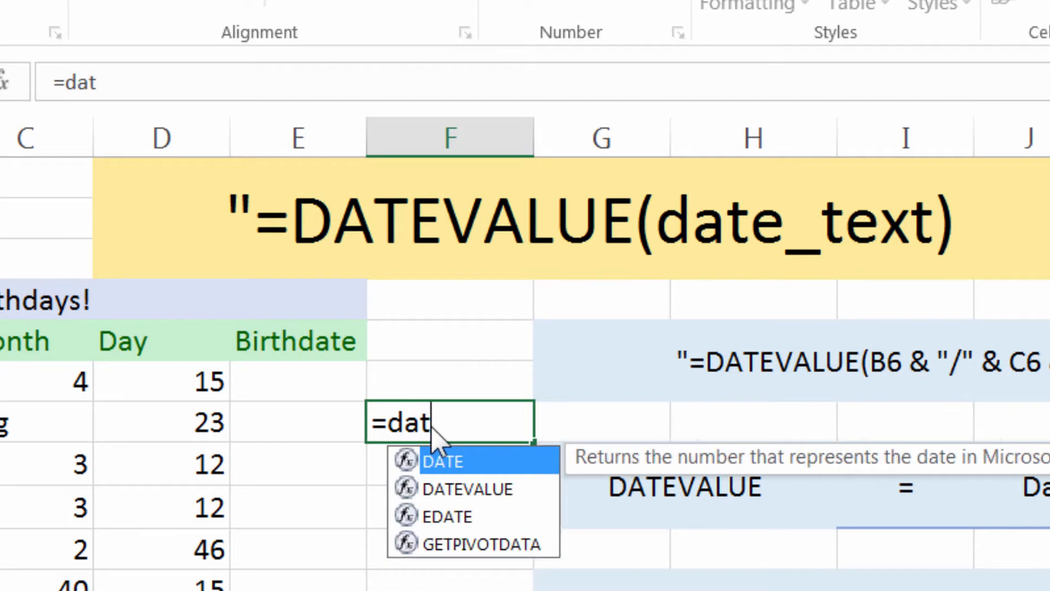
Complete the formula =DATEVALUE("05/12/2010") in cell F7 and enter it
text(()
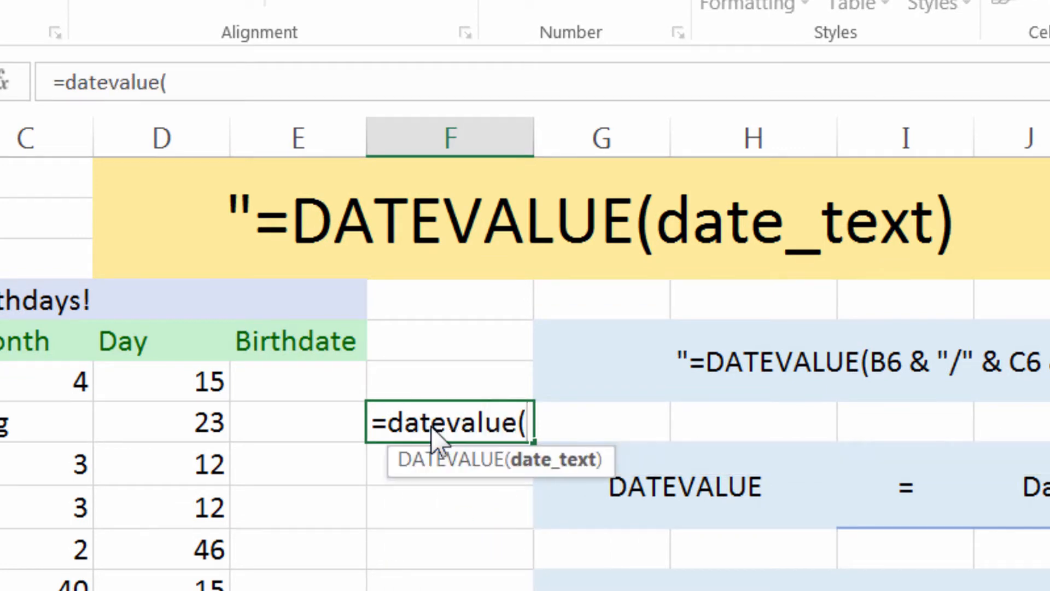
text("05/)
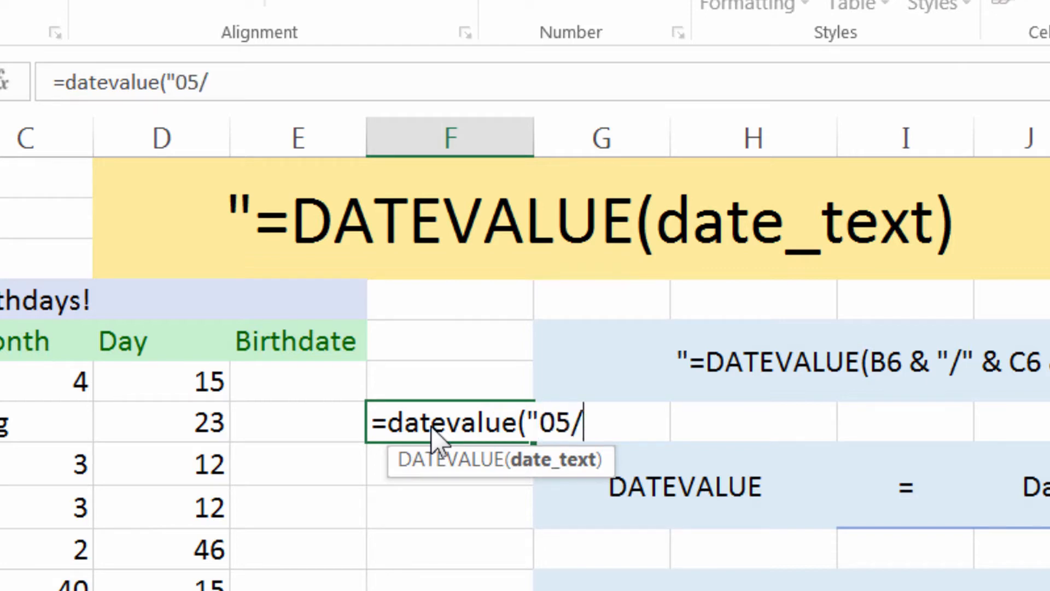
text(12/20)
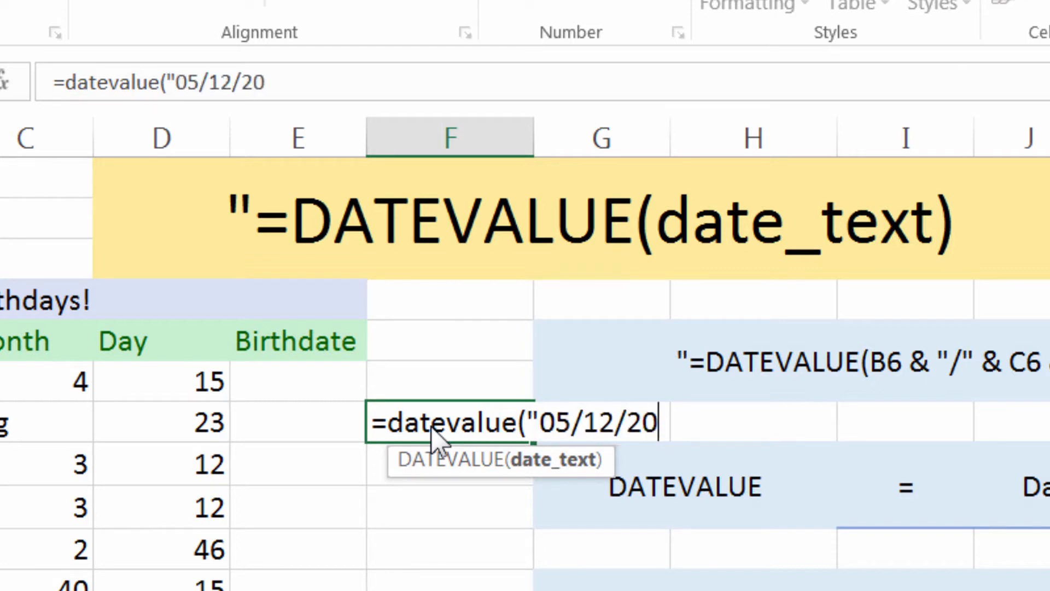
text(10"))
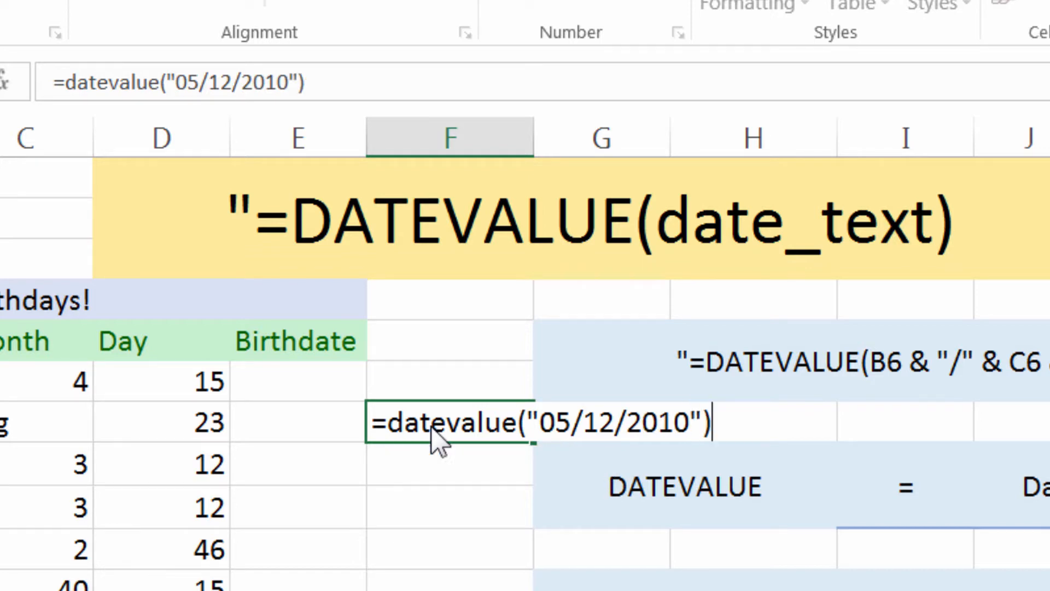
key(Return)
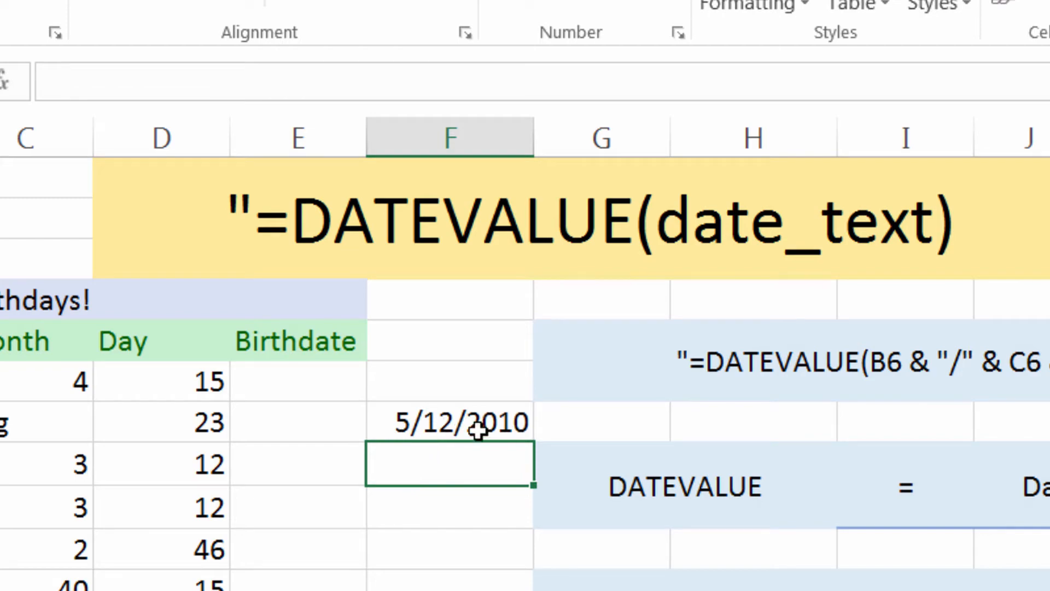
Format cell F7 as Number and check the note beside it that explains what DATEVALUE equals
key(Up)
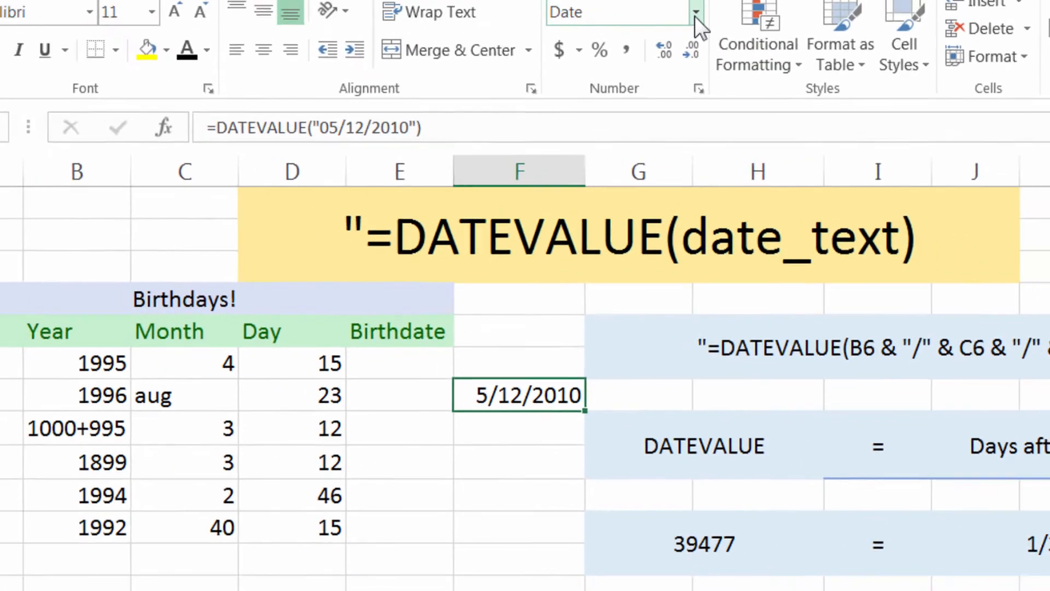
click(696, 13)
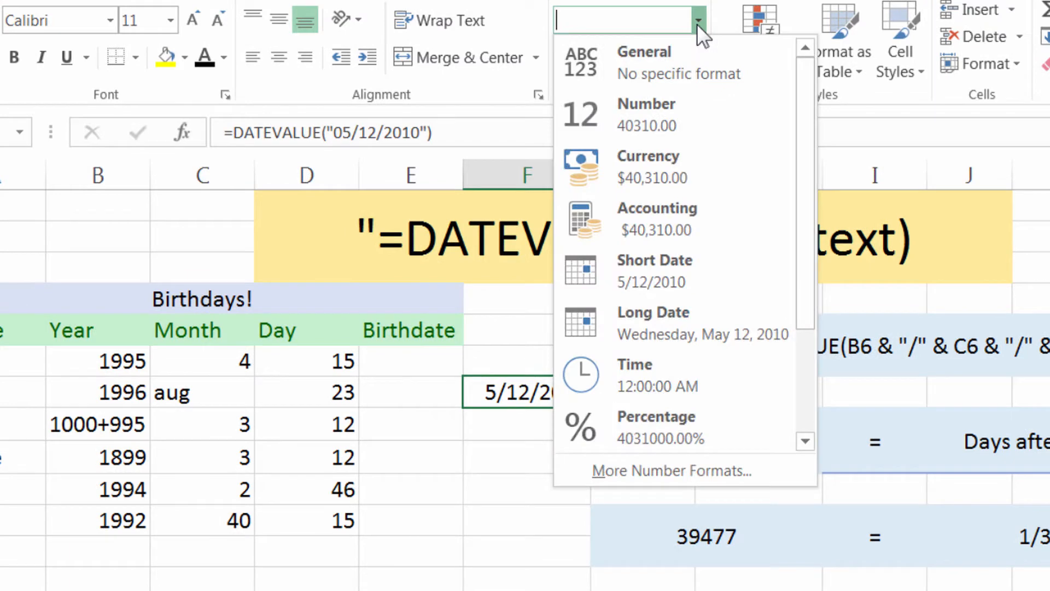
click(694, 123)
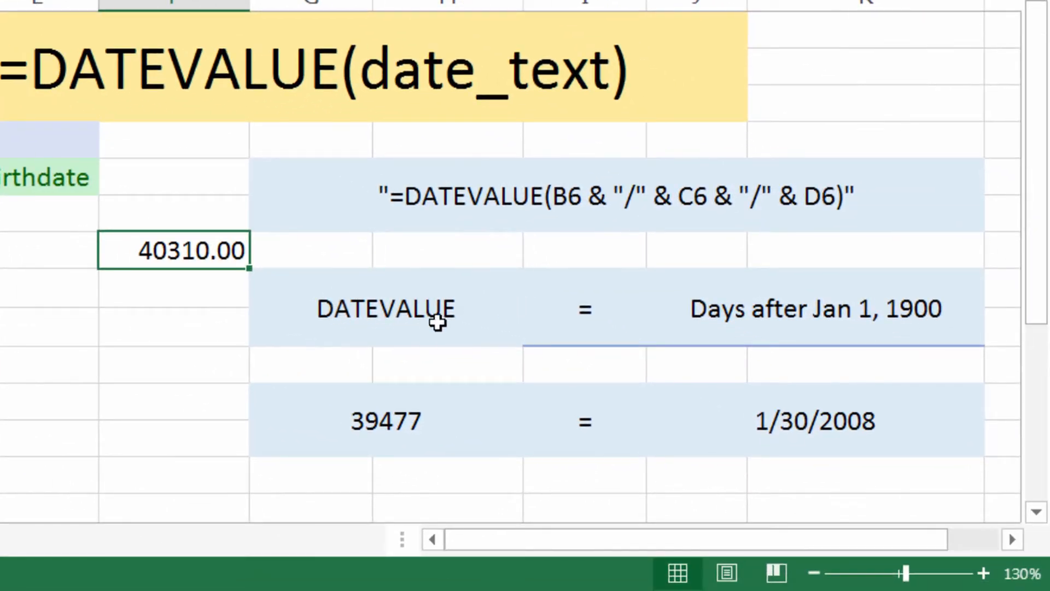
click(438, 323)
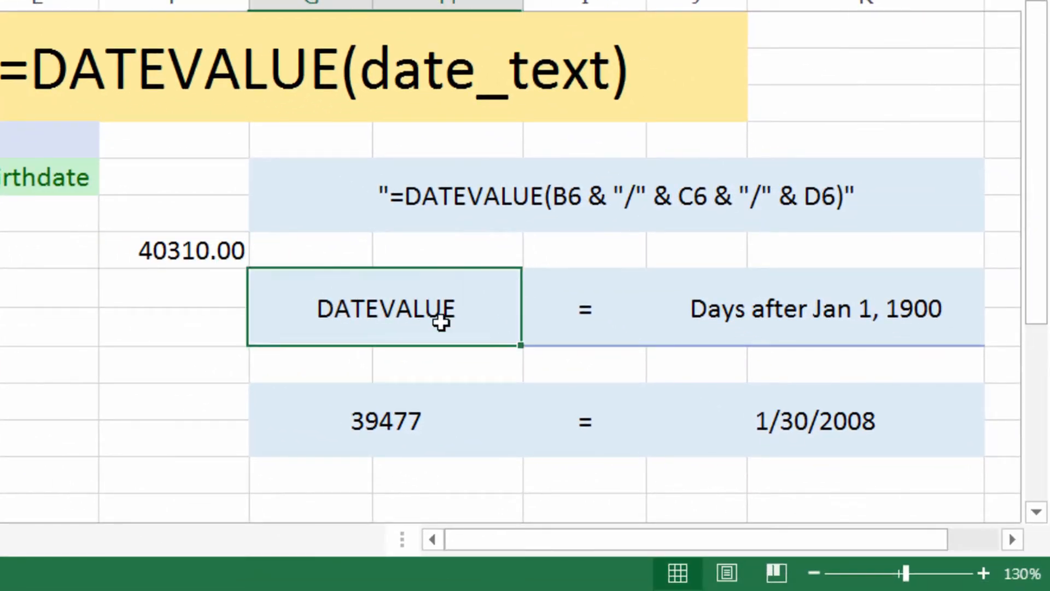
click(750, 341)
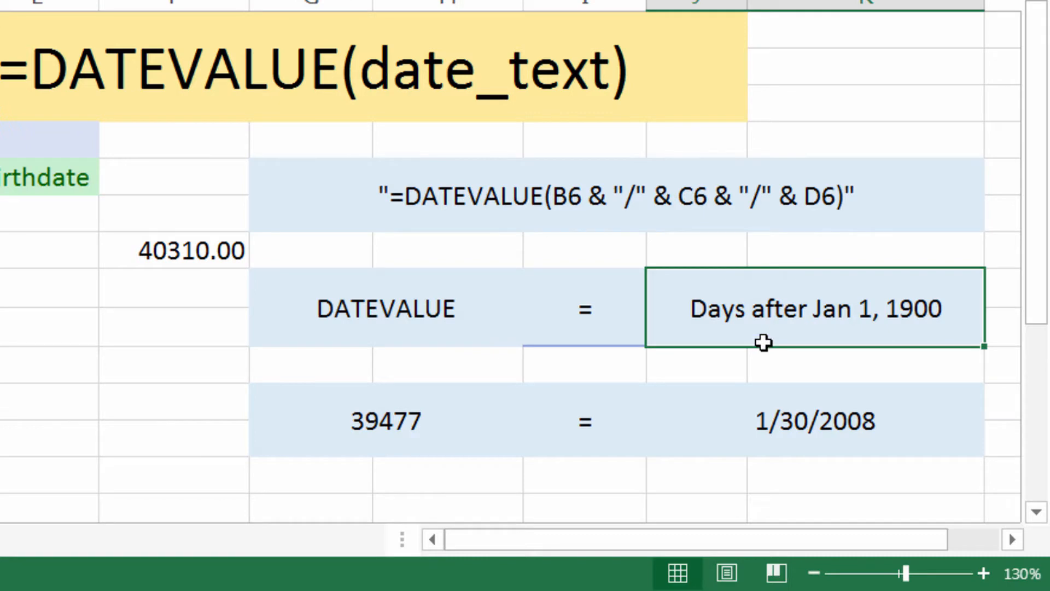
Enter =DATEVALUE("05/12/1850") in cell F8, directly below the first example
click(195, 291)
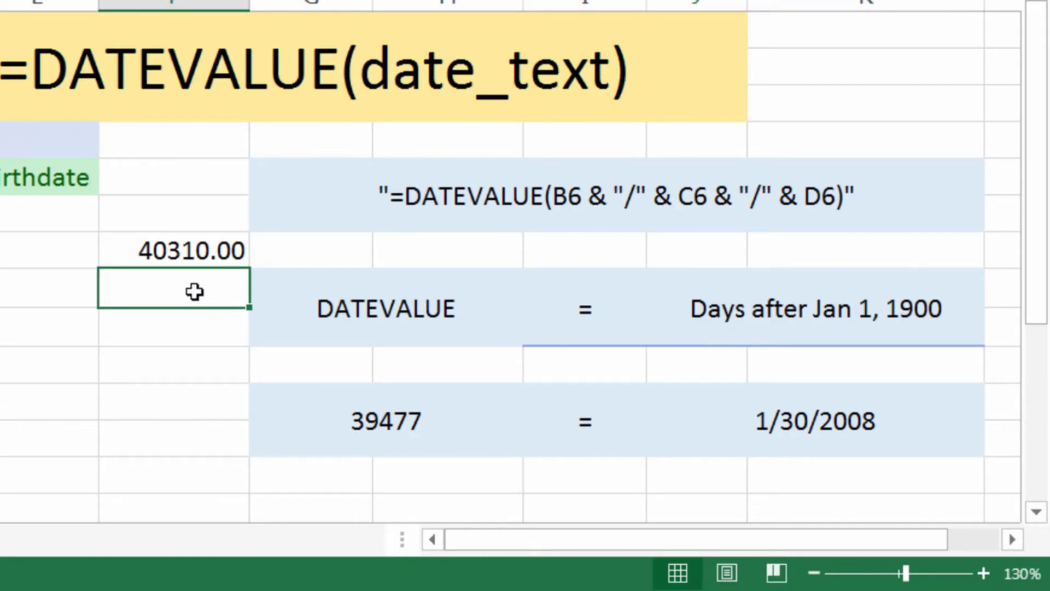
text(date)
key(BackSpace)
key(BackSpace)
key(BackSpace)
key(BackSpace)
text(=)
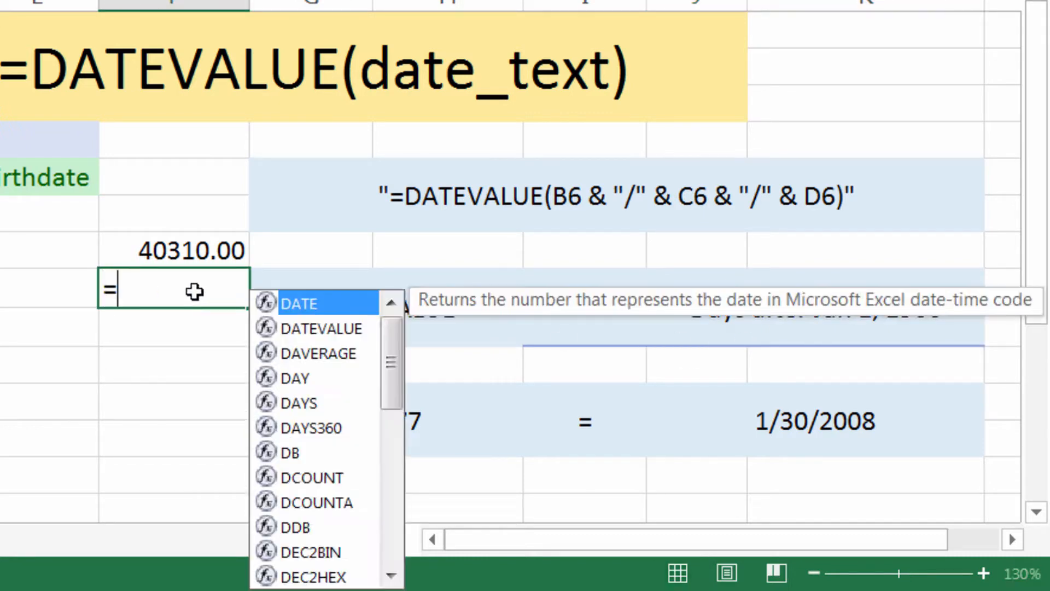
text(datevalu)
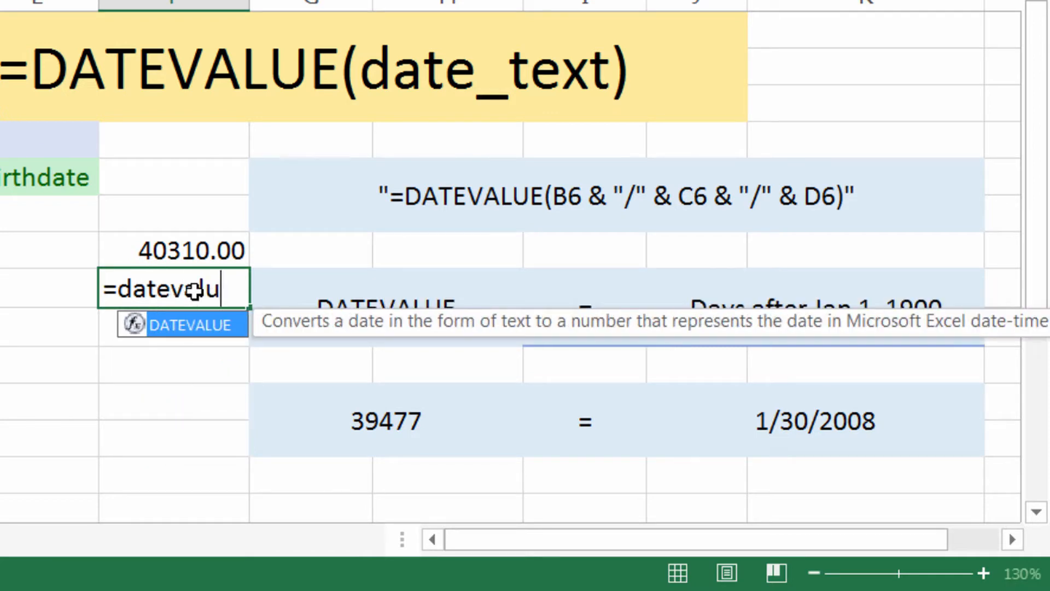
text(e()
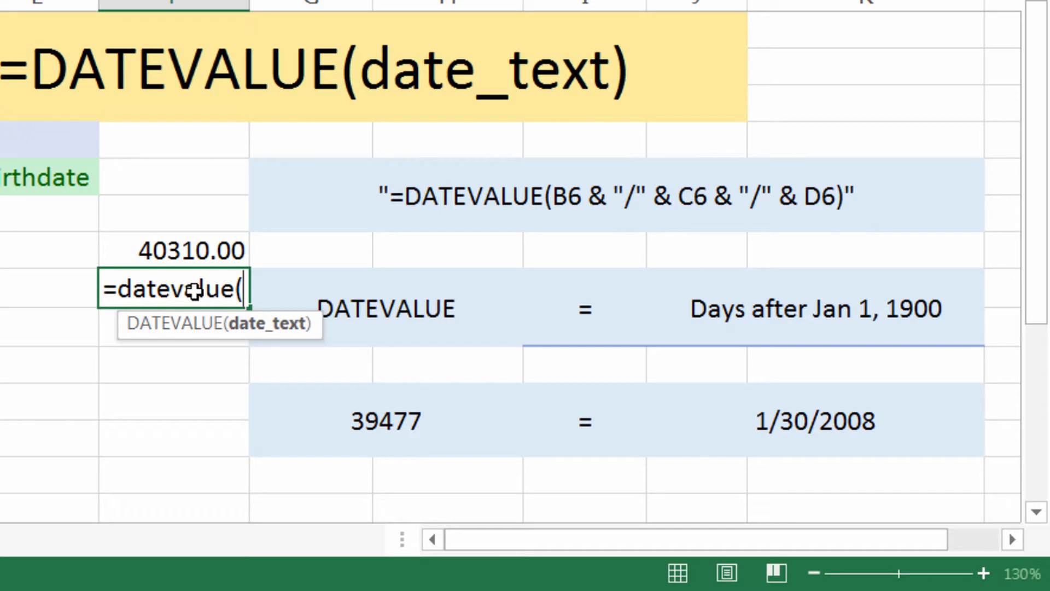
text("05)
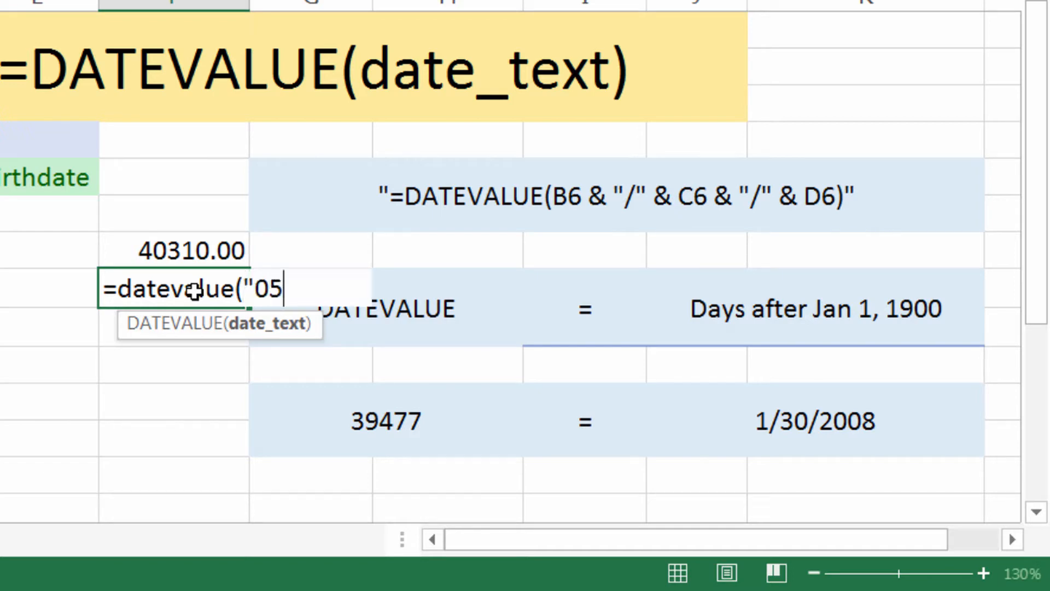
text(/12/)
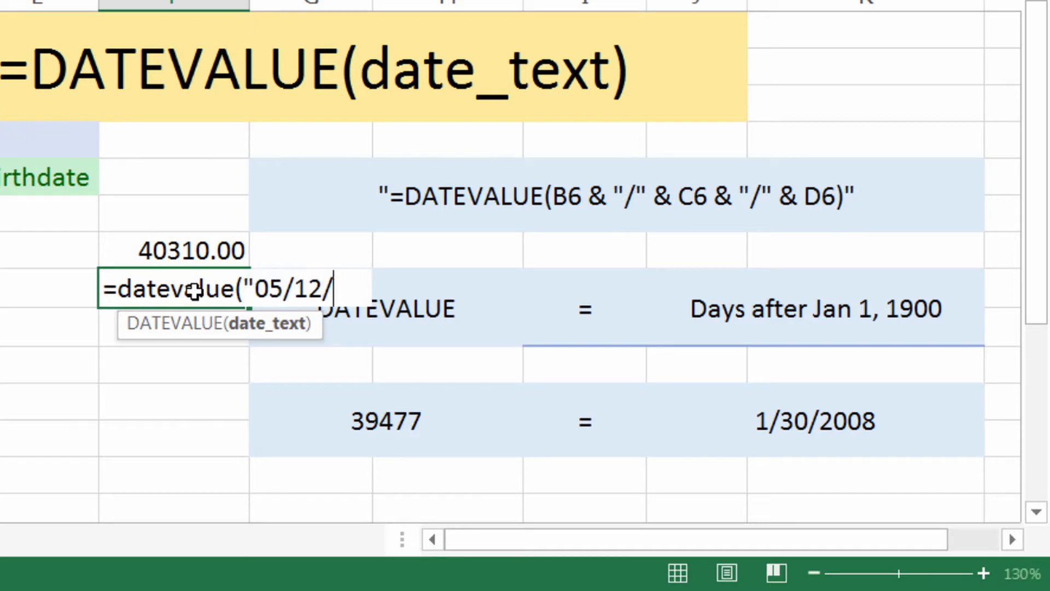
text(1850")
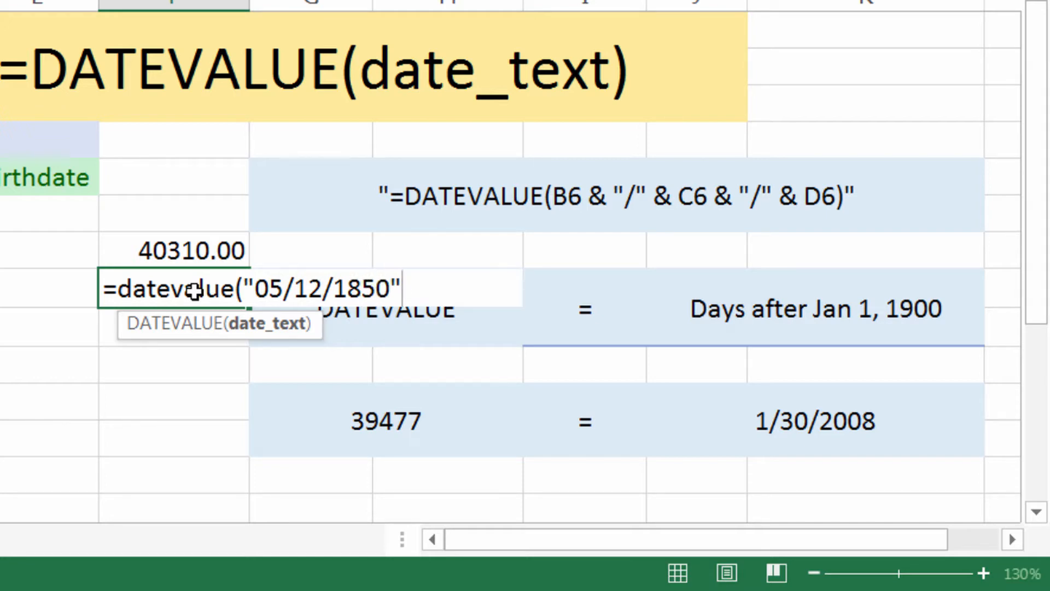
text())
key(Return)
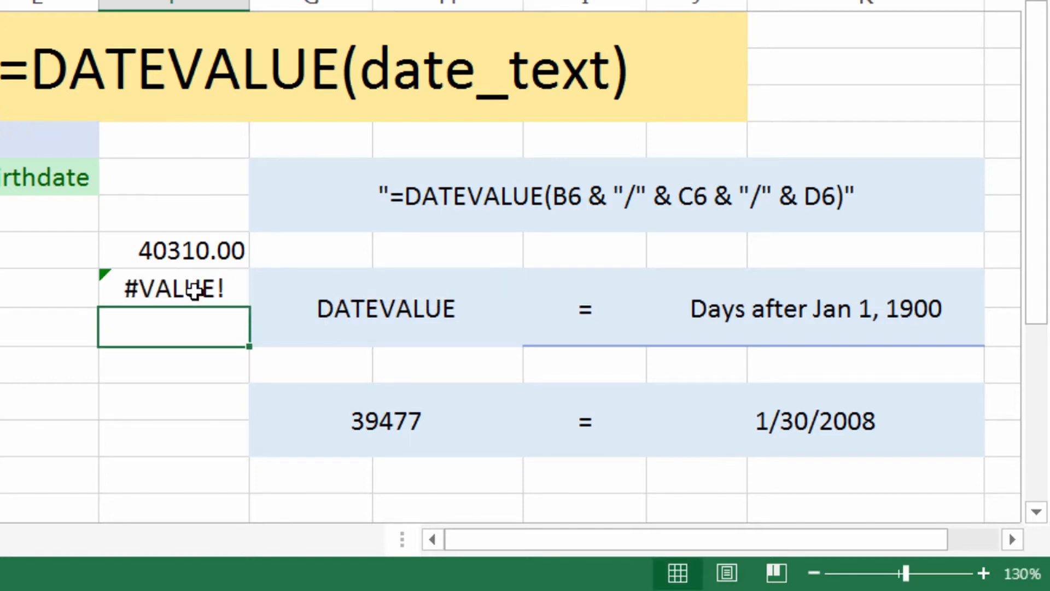
Edit the formula in F8 so that the year in its date text is 1950
click(194, 290)
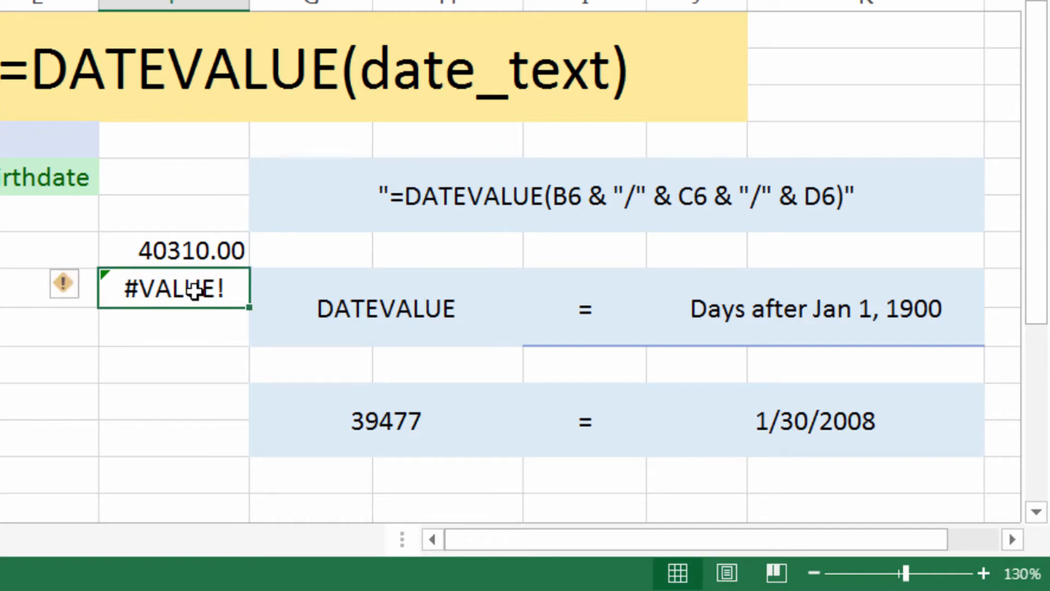
key(F2)
key(Left)
key(Left)
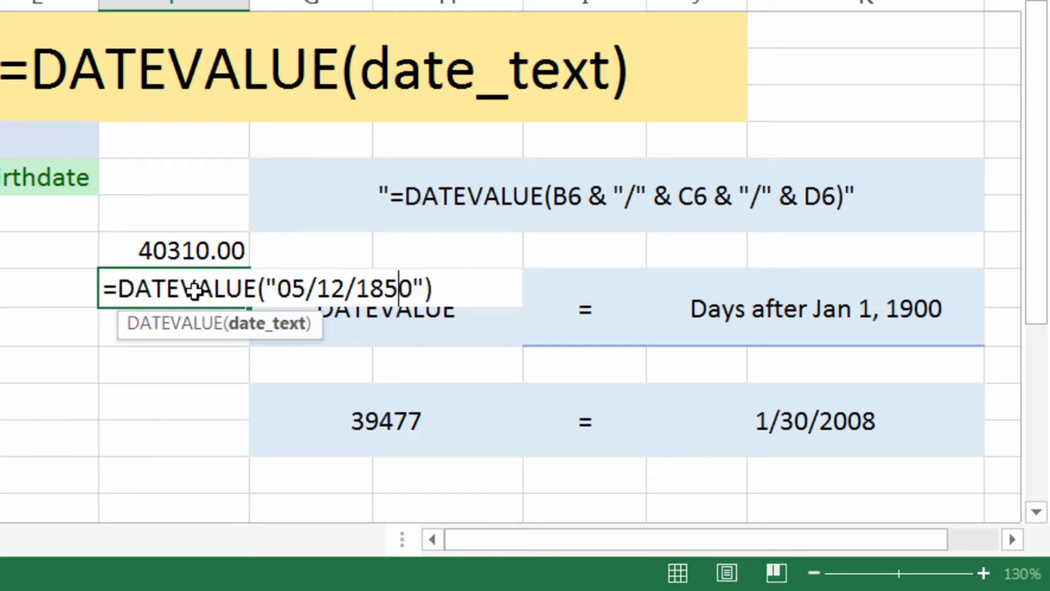
key(BackSpace)
key(BackSpace)
key(BackSpace)
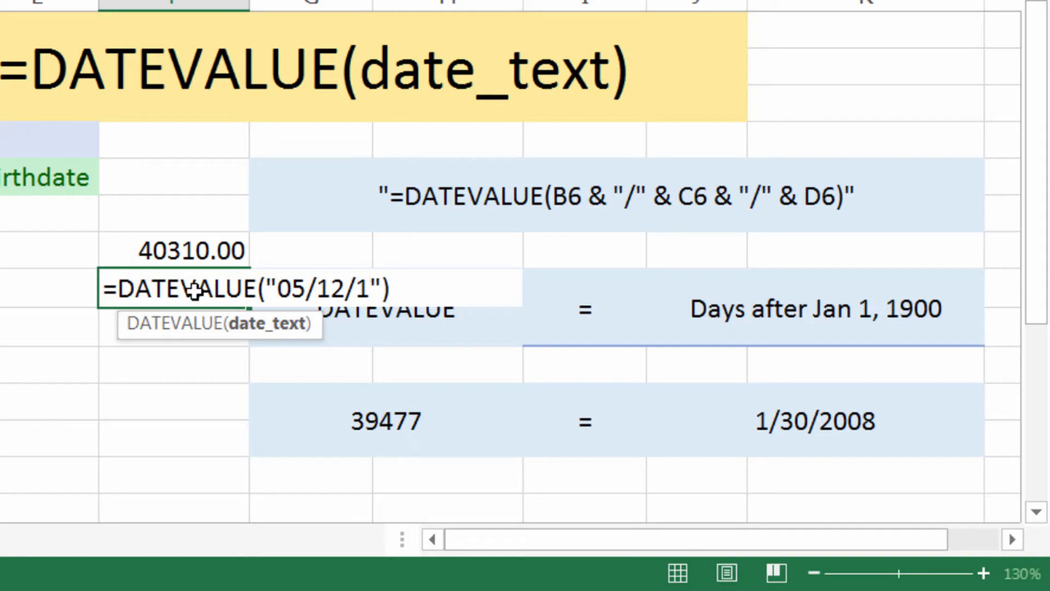
text(950)
key(Return)
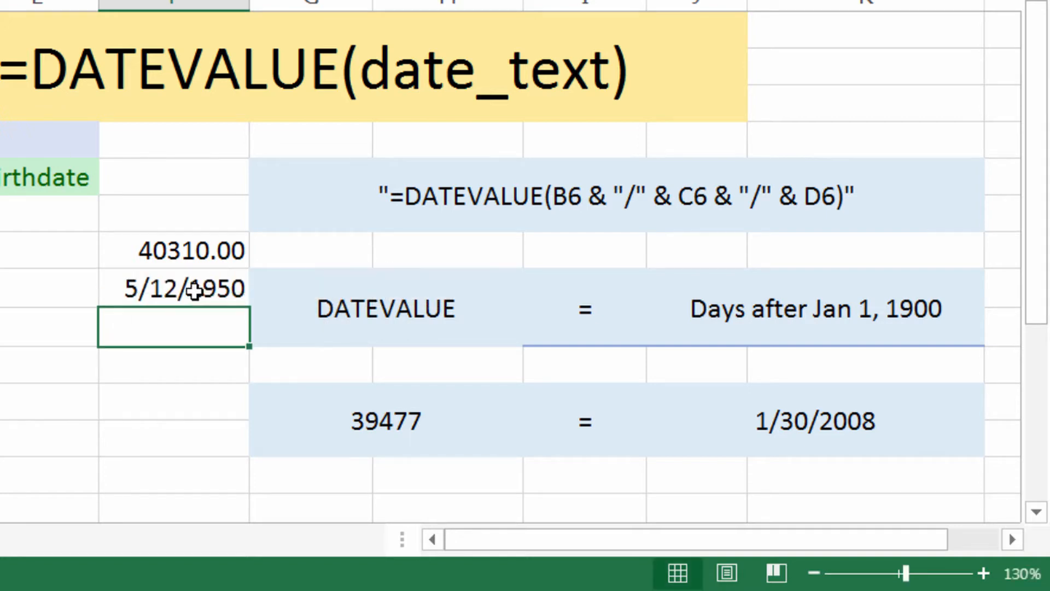
Format the date in F8 as a plain serial number without decimals
click(195, 291)
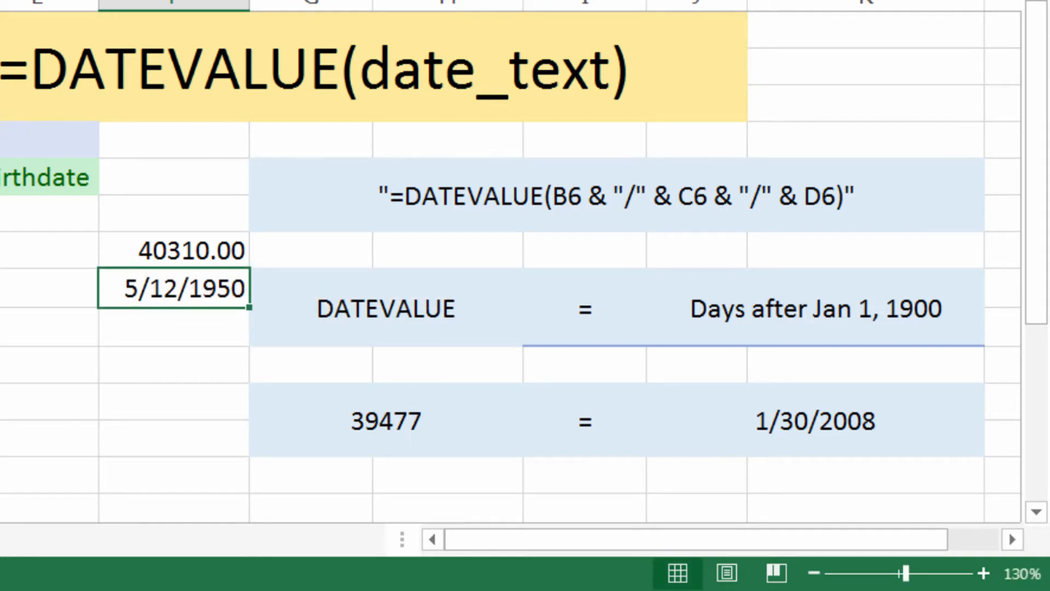
click(357, 0)
click(350, 0)
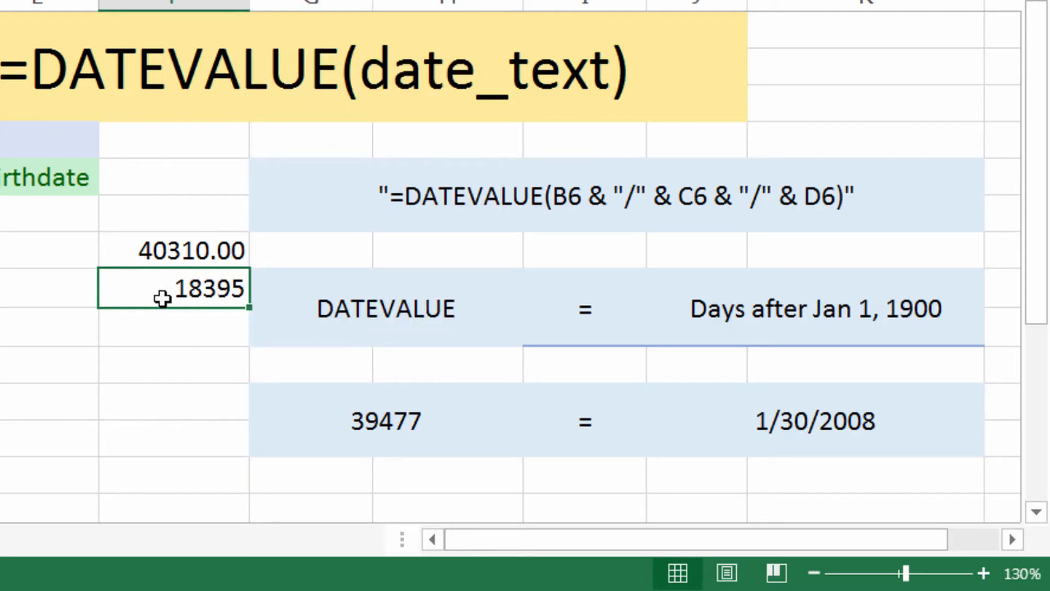
key(Up)
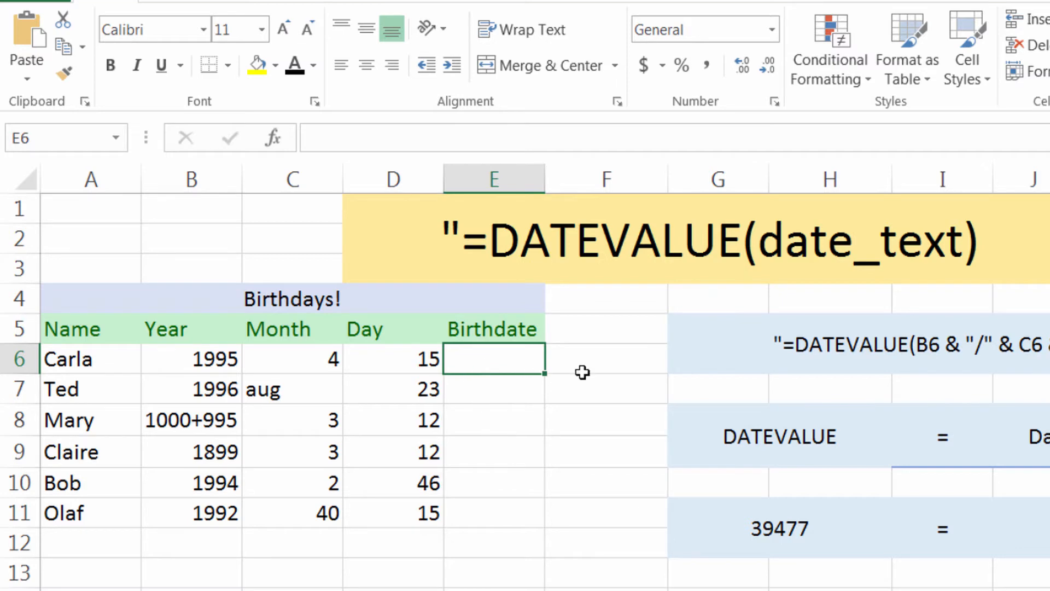
Review the year, month and day cells in row 6, and copy the whole sample DATEVALUE formula text from merged cell G5
click(195, 358)
click(307, 362)
click(394, 359)
click(476, 359)
click(748, 350)
click(665, 136)
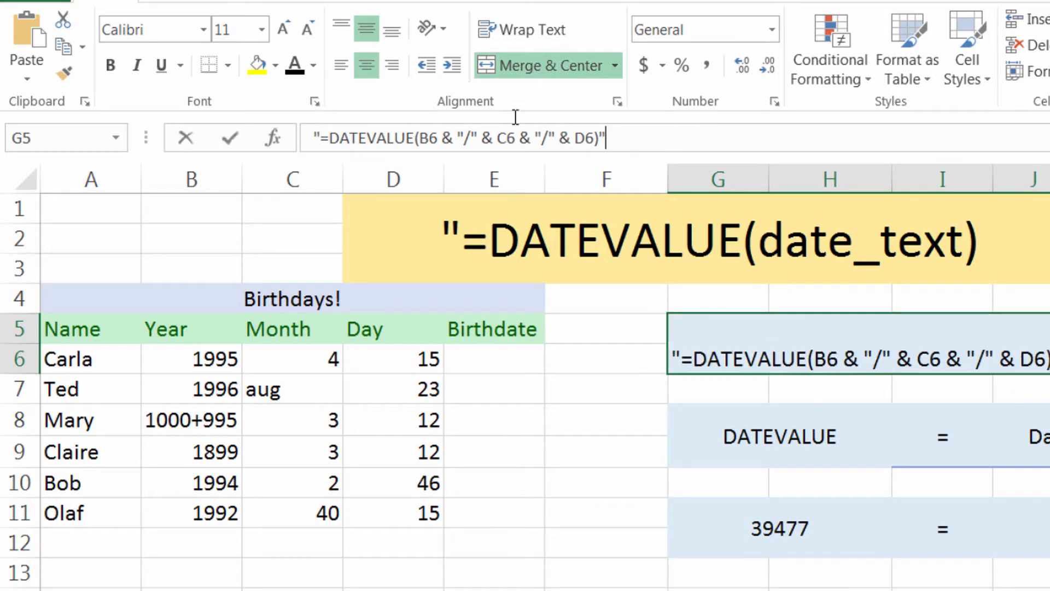
drag(516, 117, 328, 134)
drag(686, 128, 286, 136)
key(ctrl+c)
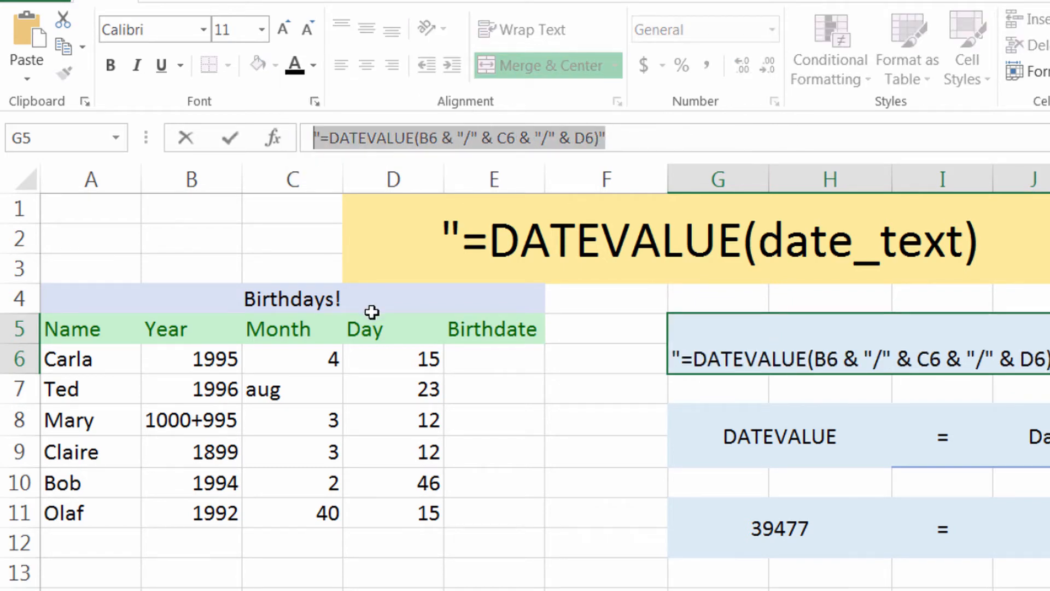
Apply bold to Birthdate cell E6 and paste the copied formula text into it
click(462, 359)
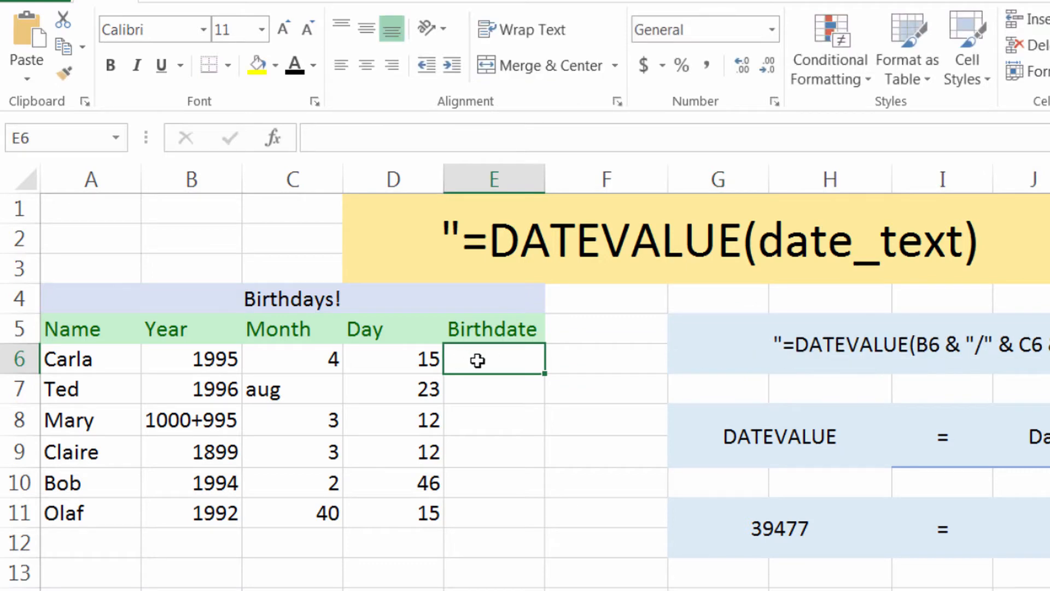
key(ctrl+b)
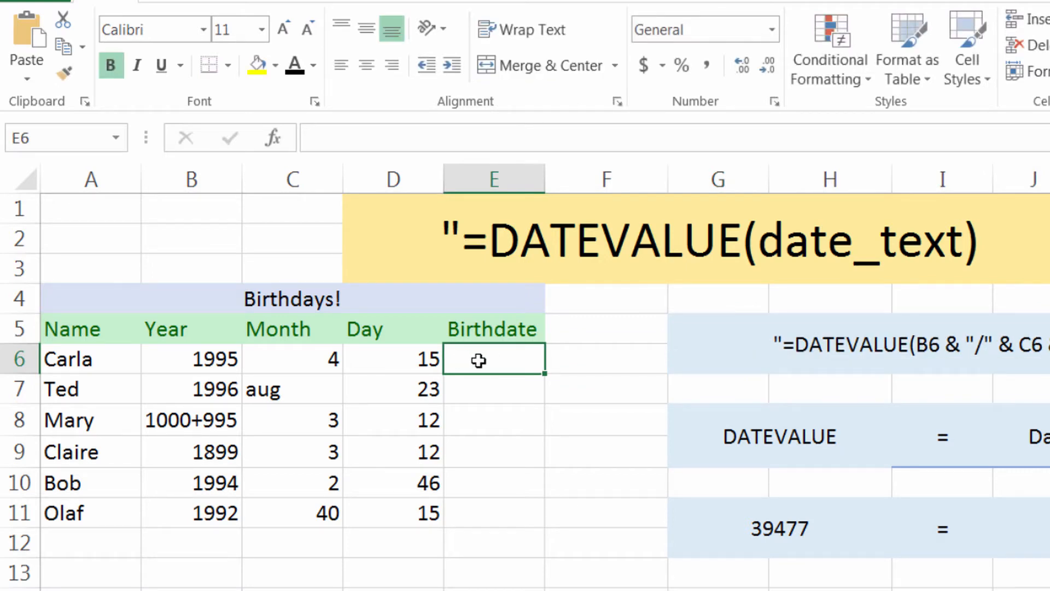
click(419, 137)
key(ctrl+v)
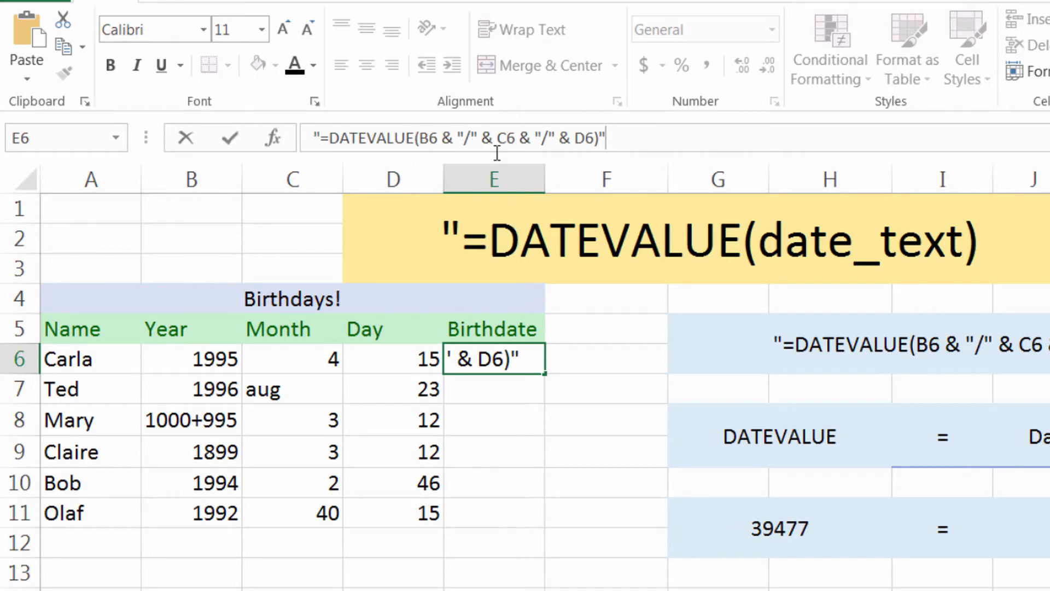
Remove the outer quotation marks in E6 and enter the formula =DATEVALUE(B6 & "/" & C6 & "/" & D6)
click(322, 138)
key(BackSpace)
click(623, 138)
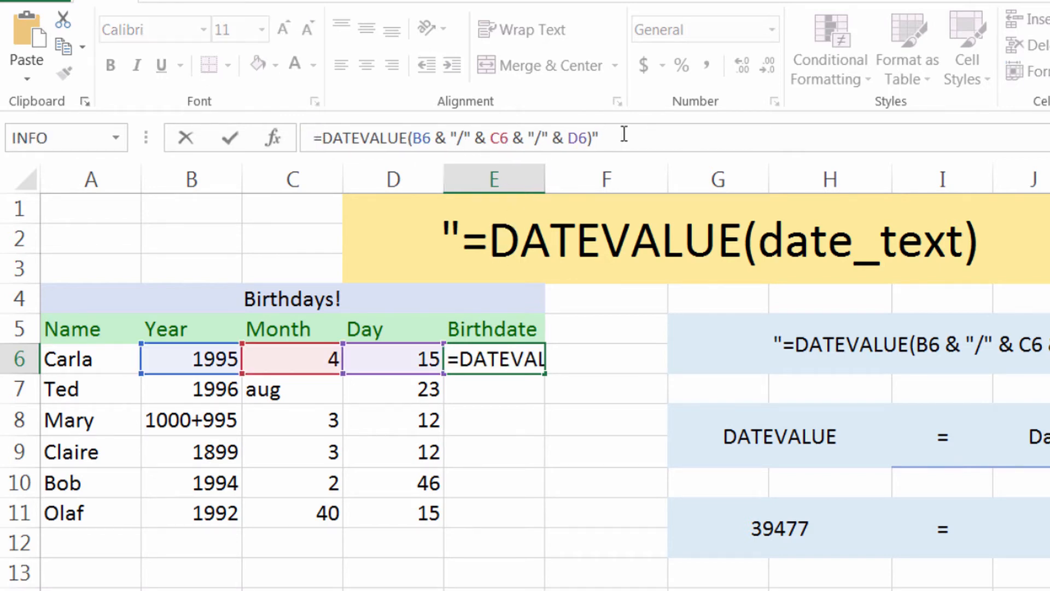
key(BackSpace)
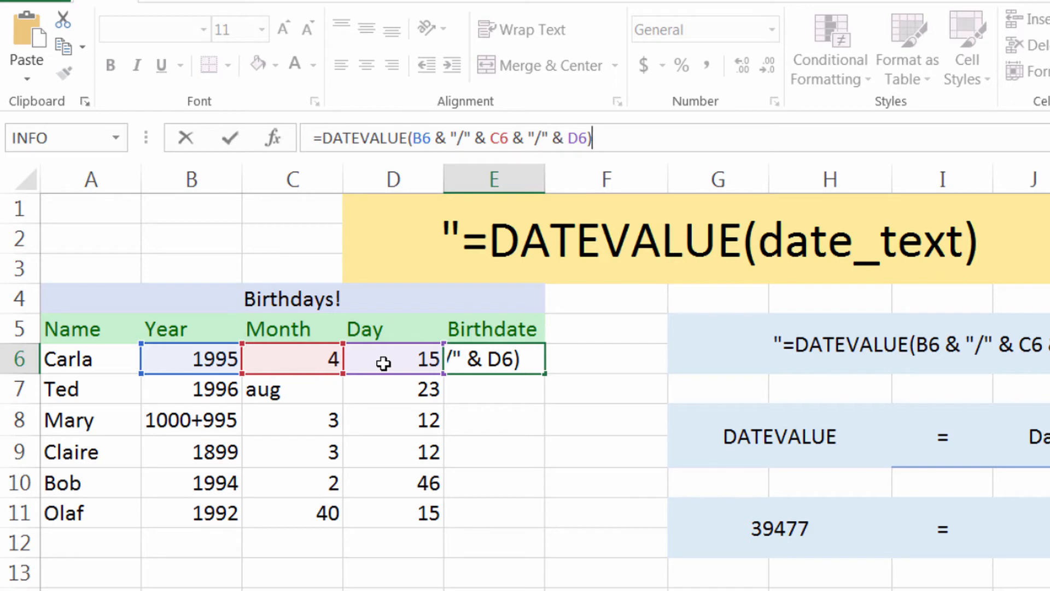
key(Return)
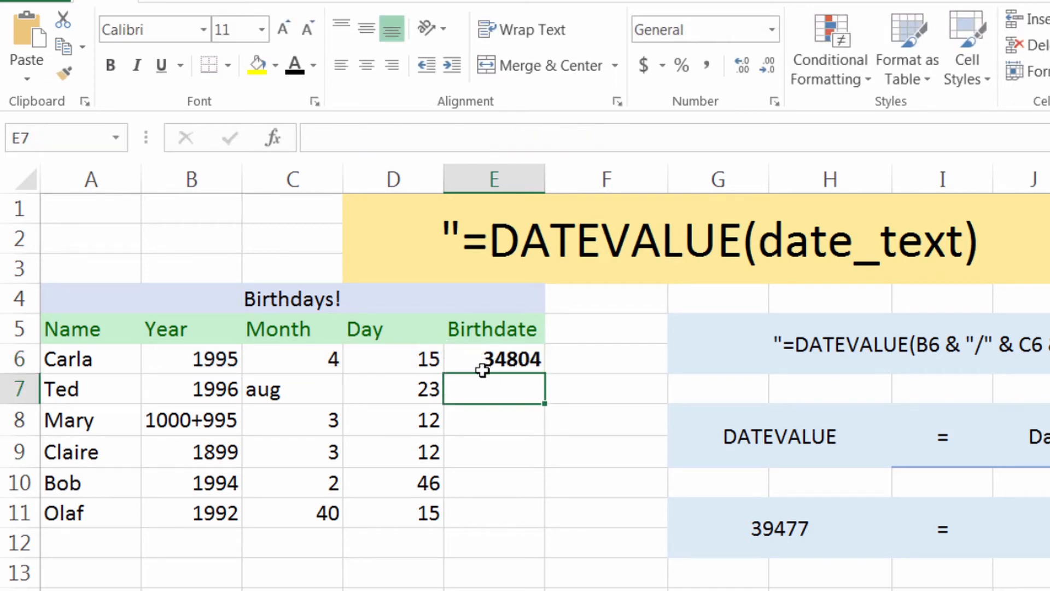
Fill the Birthdate formula from E6 down through E11 and inspect the month entry in C7
click(493, 359)
drag(546, 378, 533, 524)
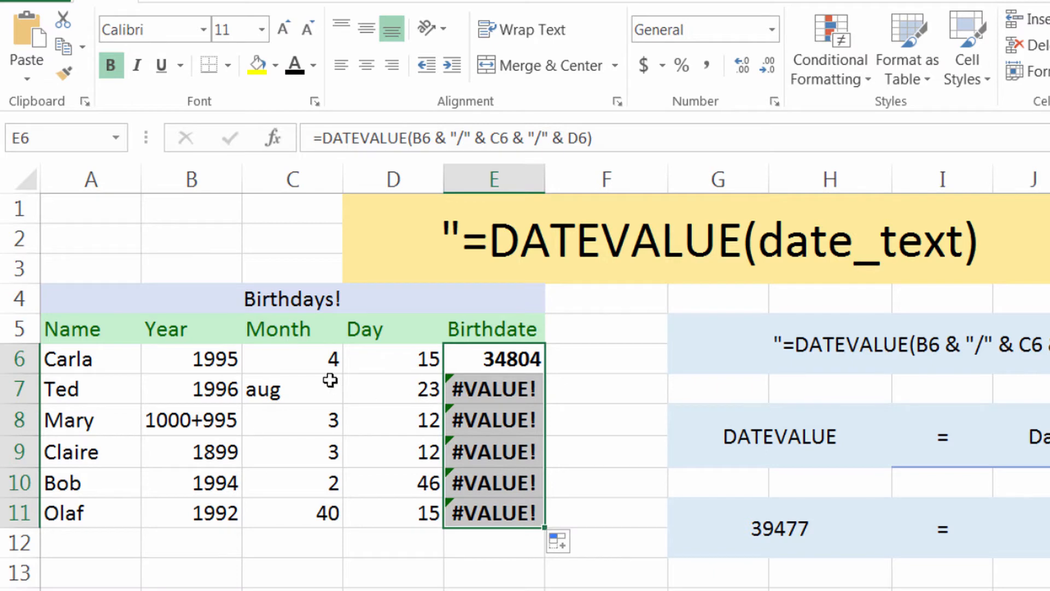
click(305, 393)
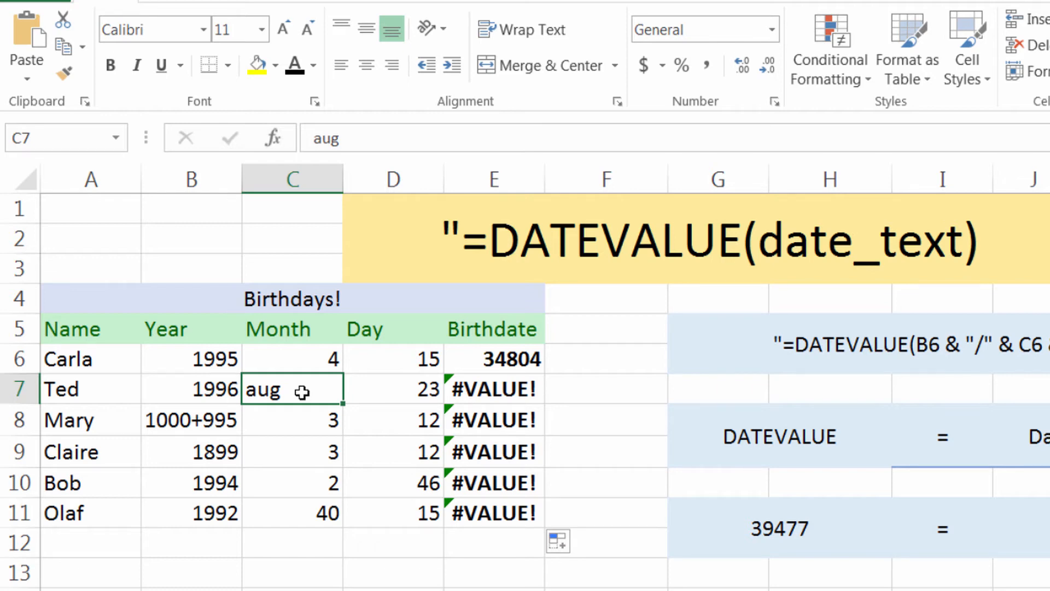
Replace the month entry in C7 with 08 and the year entry in B8 with 1995
text(08)
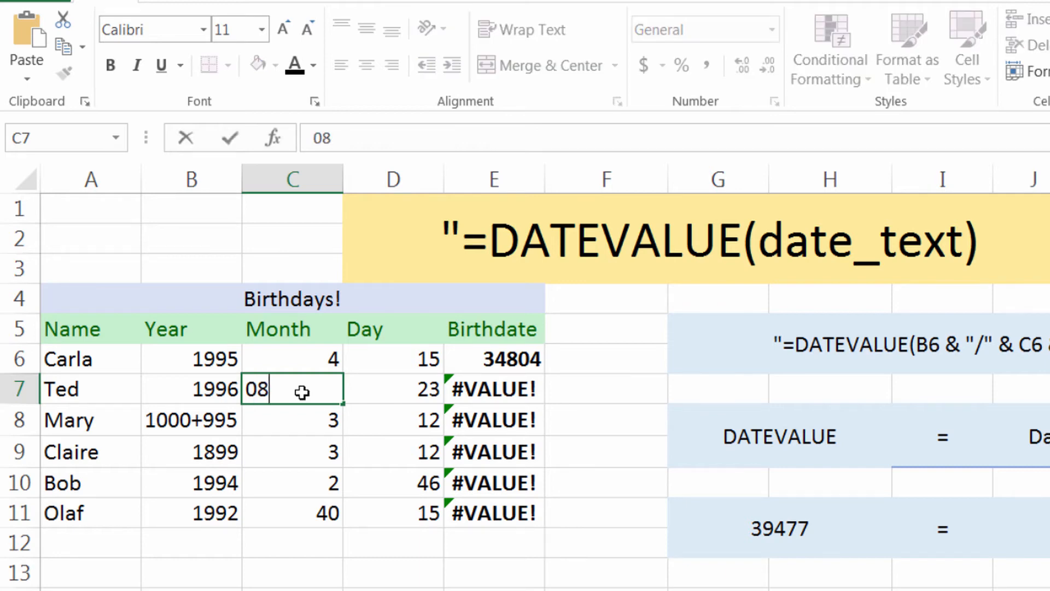
key(Return)
key(Left)
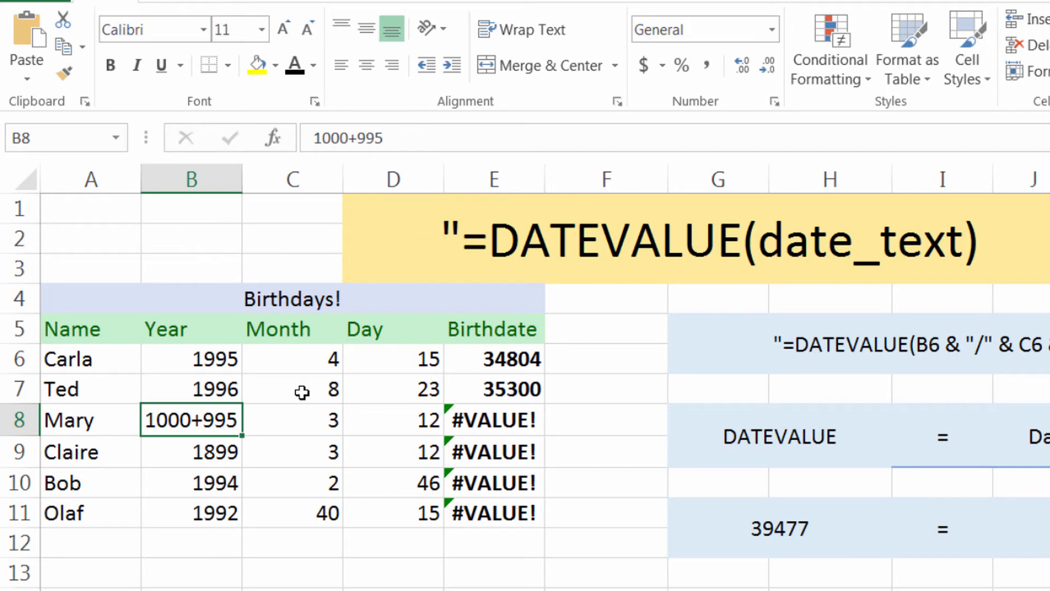
text(1995)
key(Return)
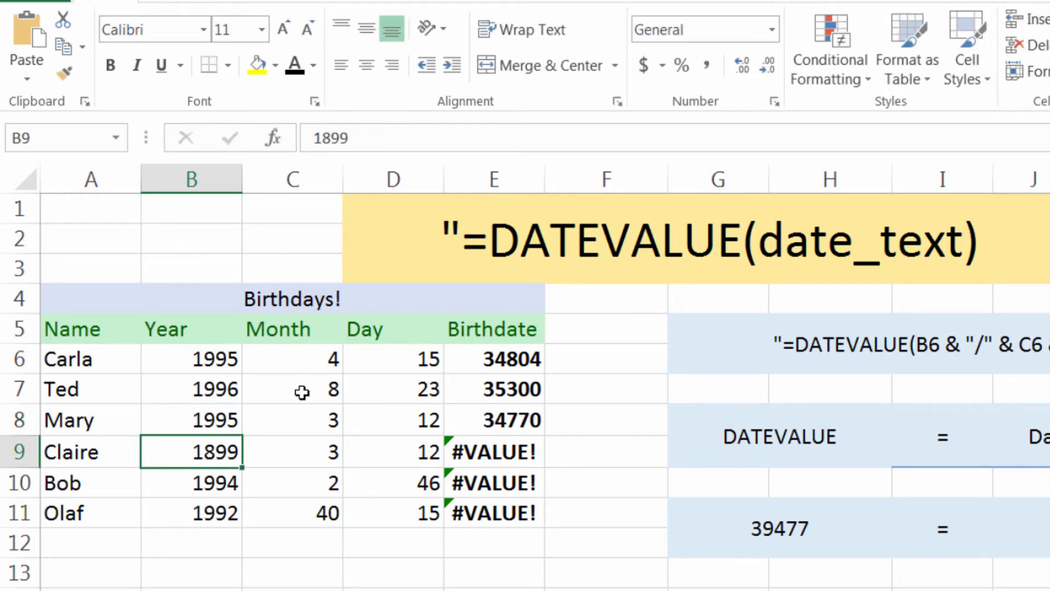
Change the year in cell B9 to 1999
key(Left)
key(Up)
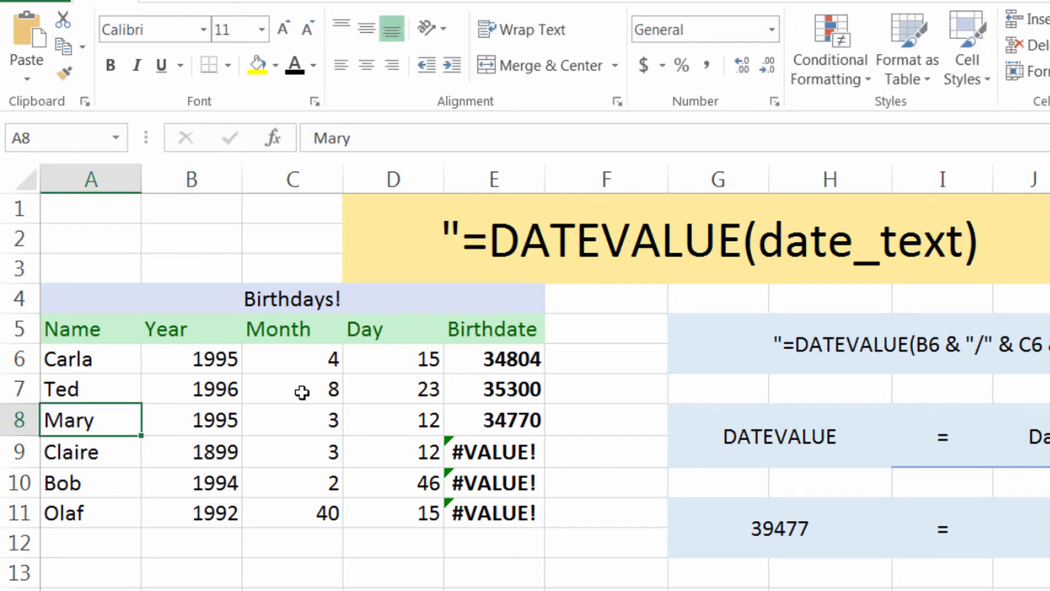
key(Right)
key(Down)
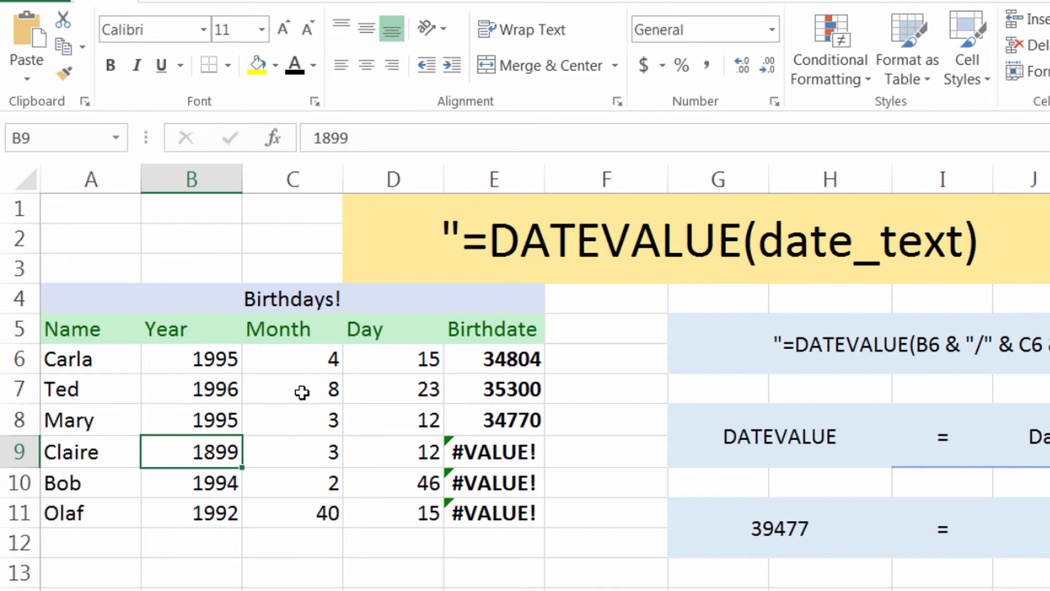
text(1999)
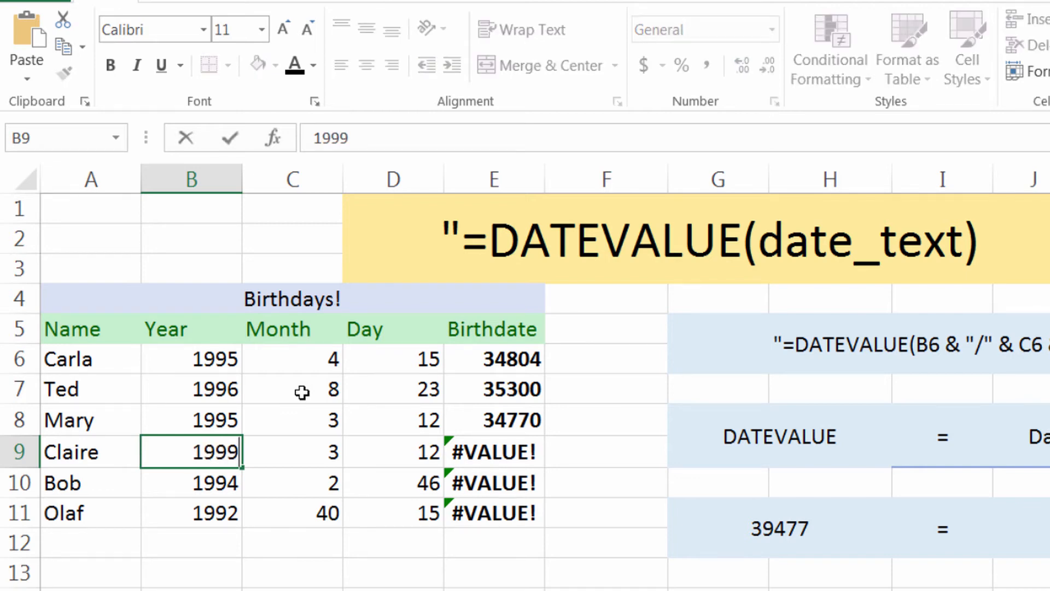
key(ctrl+Return)
Correct the invalid day in cell D10 by entering 26
key(Down)
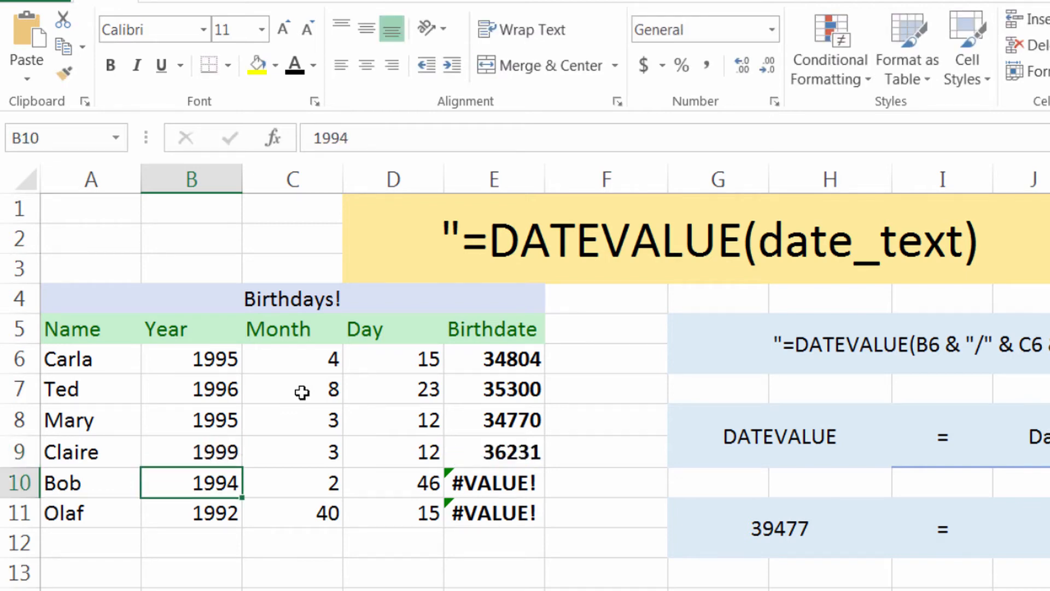
key(Right)
key(Right)
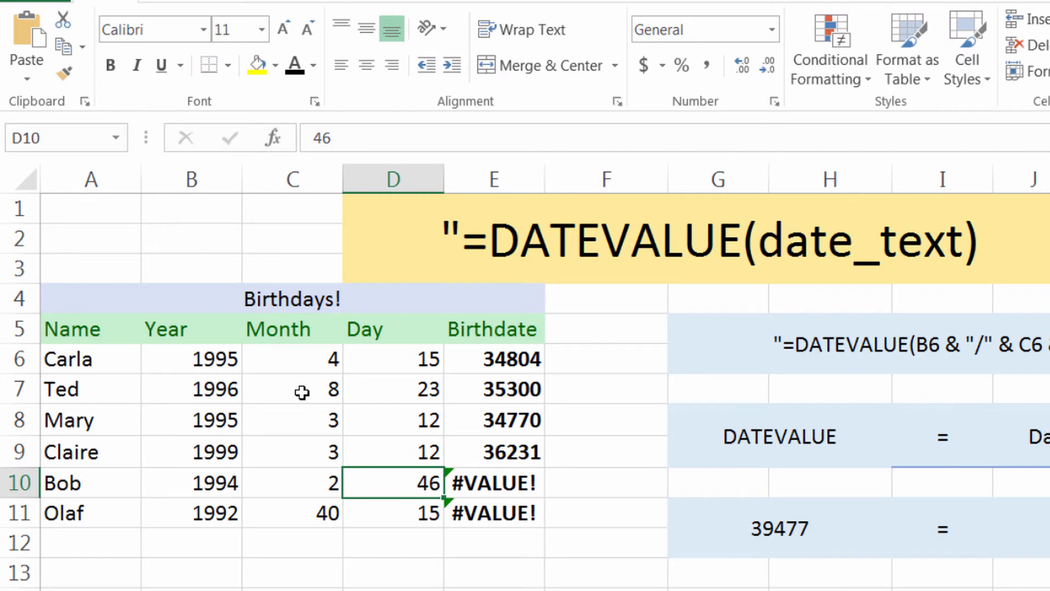
text(26)
key(Return)
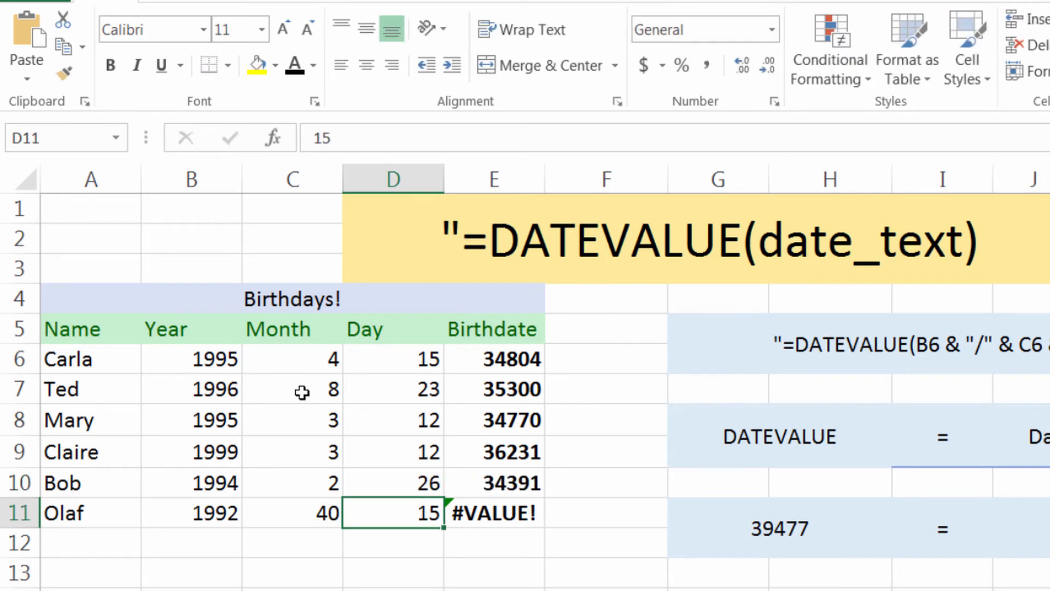
Correct the invalid month in cell C11 by entering 04
key(Left)
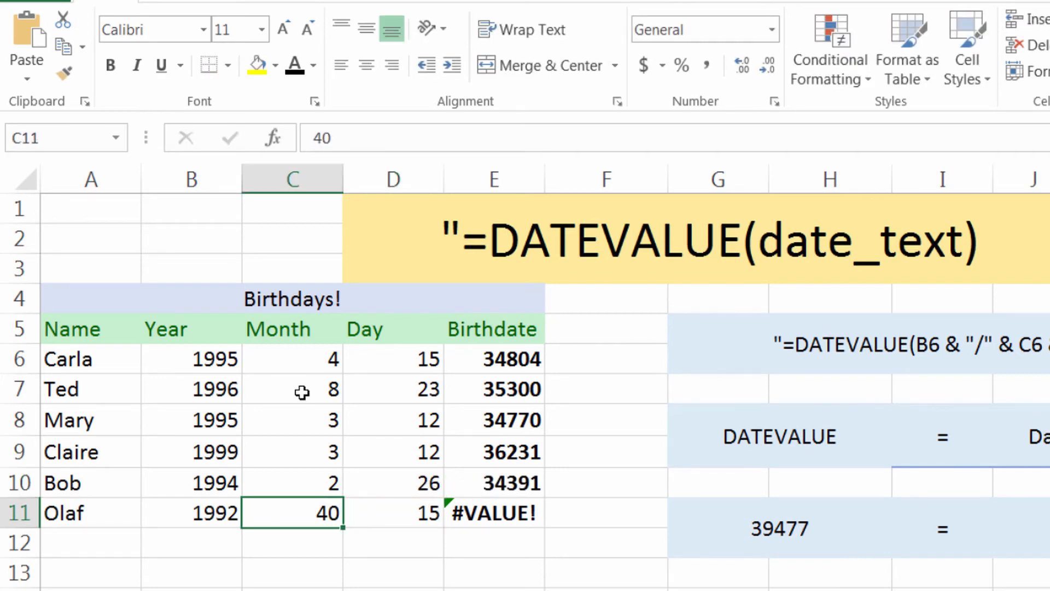
text(04)
key(Return)
key(Right)
key(Up)
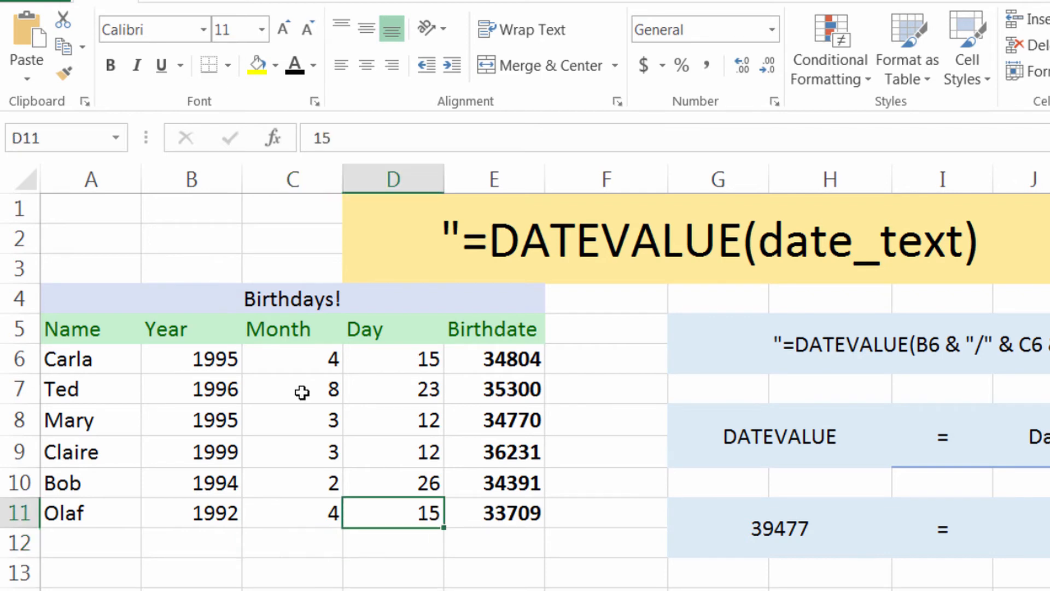
Look over the Birthdate results in column E, moving from the bottom row up to the header in E5
key(Right)
key(Up)
key(Right)
key(Left)
key(Up)
key(Up)
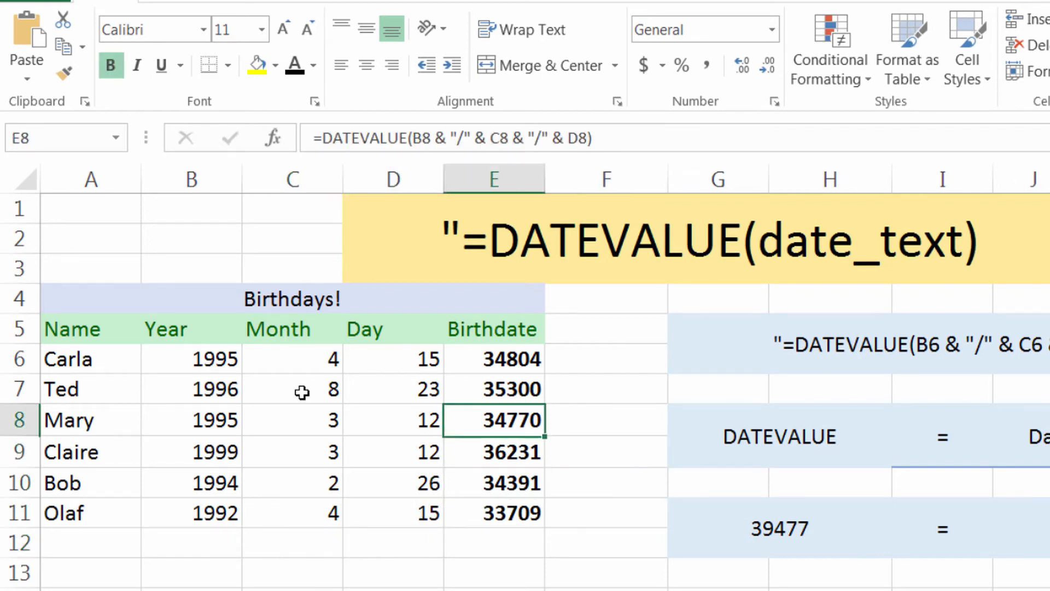
key(Left)
key(Up)
key(Up)
key(Right)
key(Up)
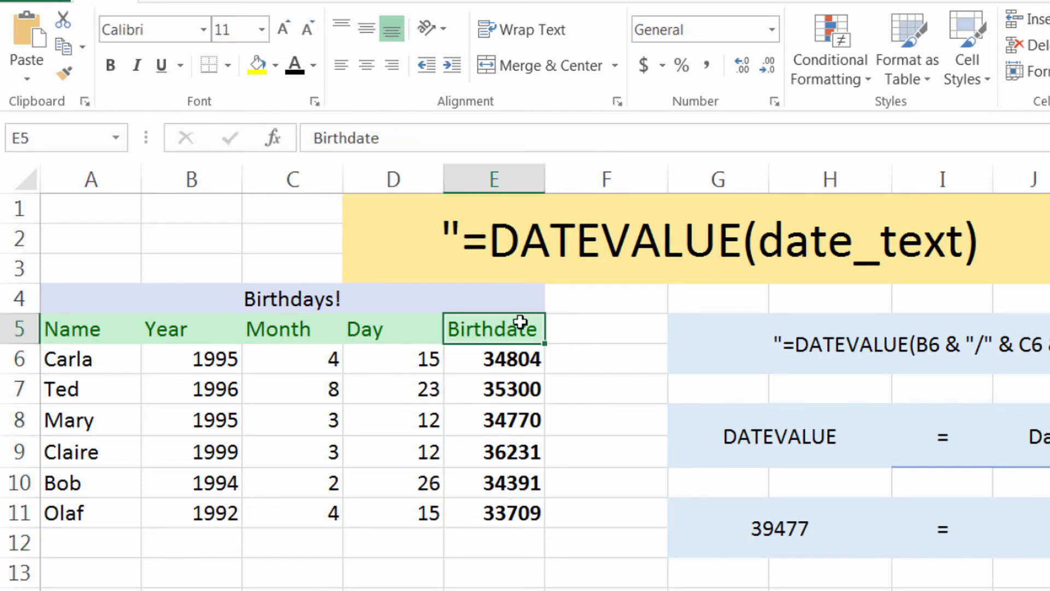
Format the range A5:E11 as a table with headers, using the light table style with a solid black header
drag(514, 328, 70, 523)
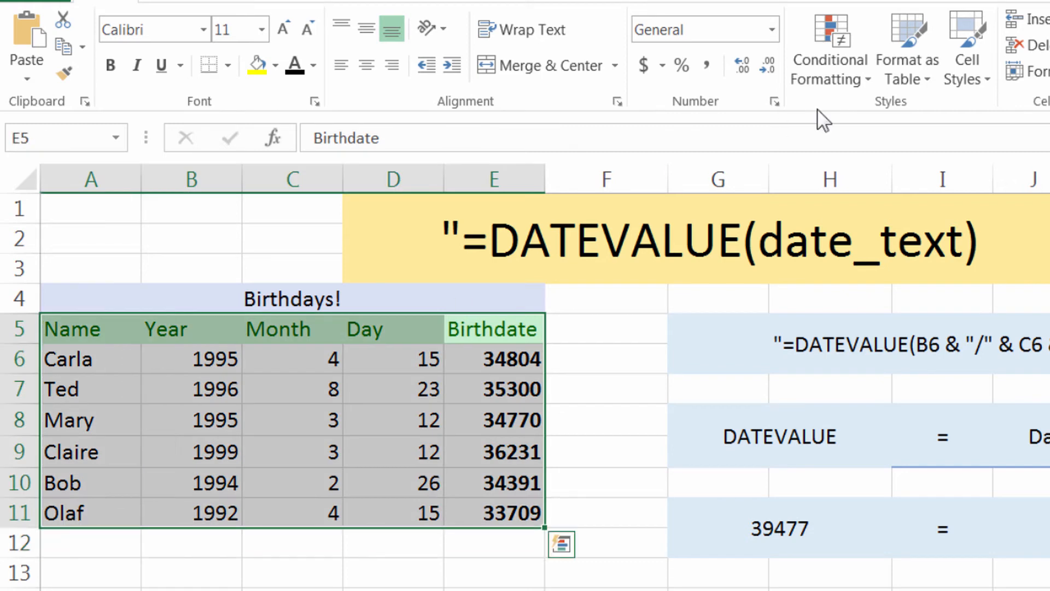
click(900, 75)
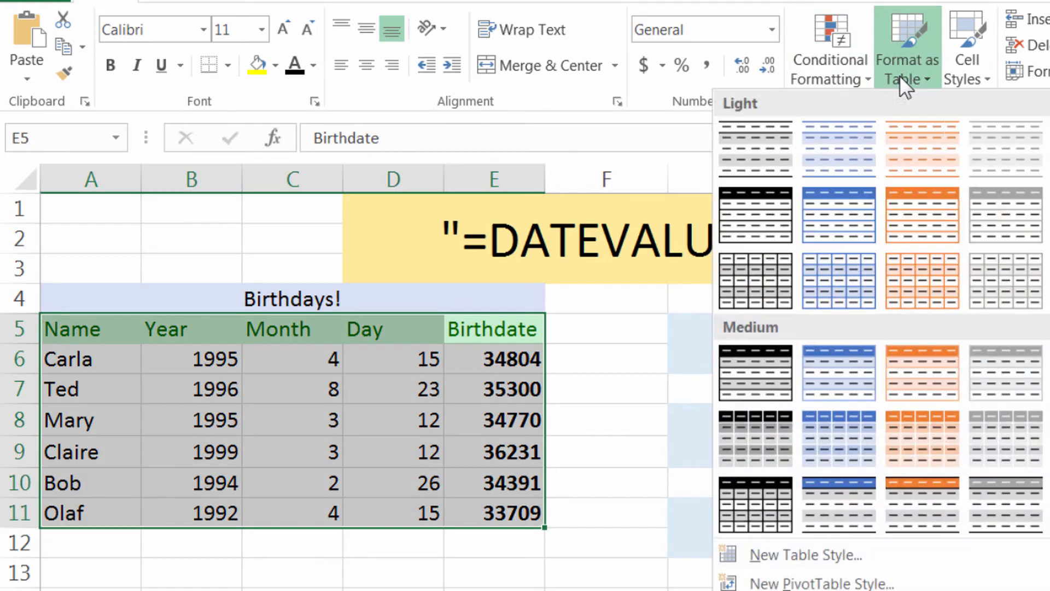
click(753, 208)
click(653, 389)
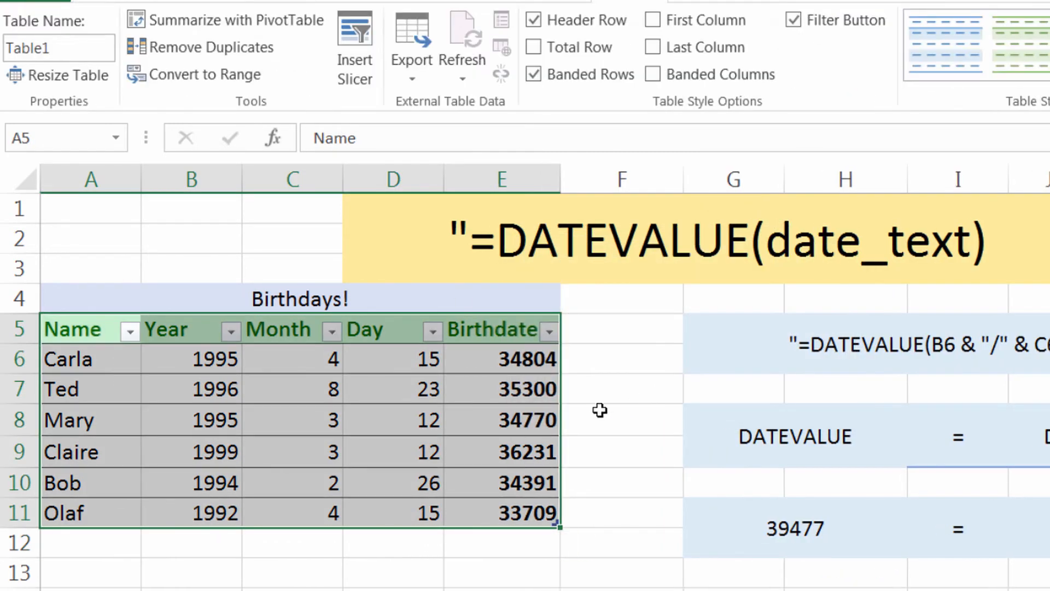
Sort the table by the Birthdate column from smallest to largest
click(496, 327)
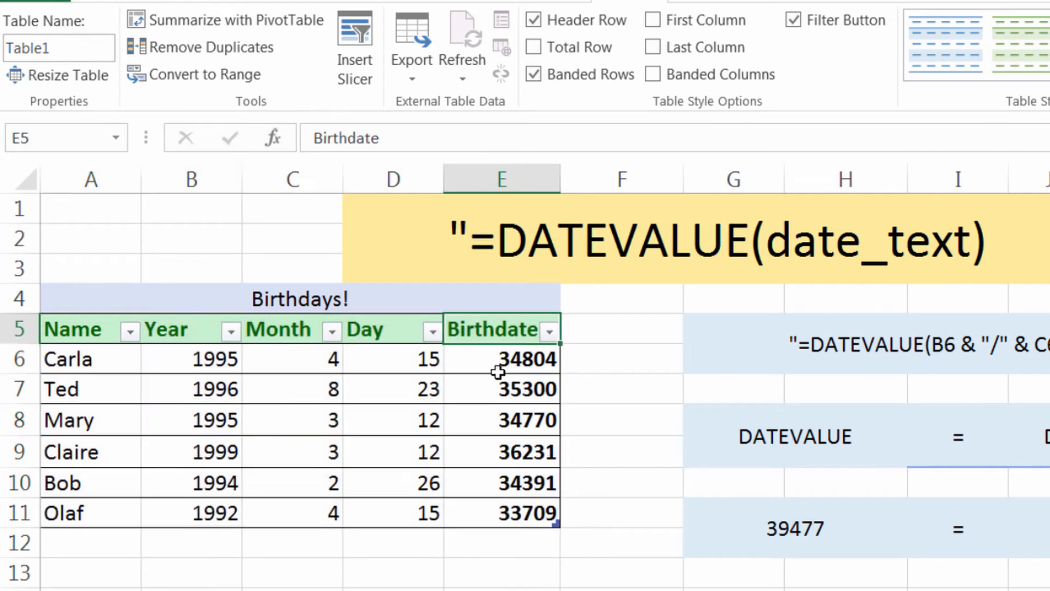
click(550, 331)
key(Escape)
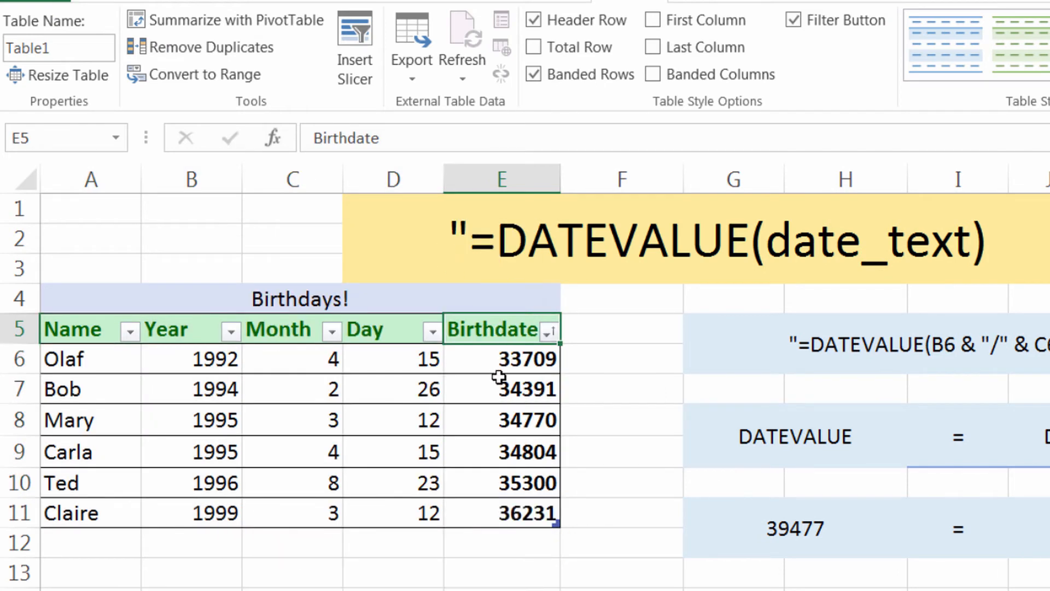
Apply the Short Date number format to the Birthdate cells E6:E11
click(486, 365)
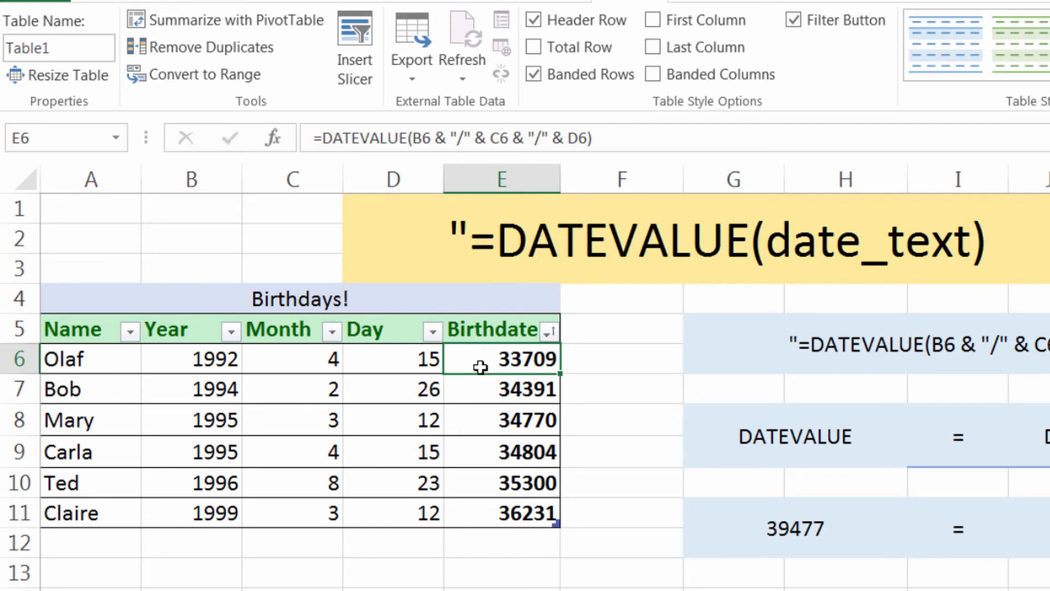
drag(481, 363, 494, 511)
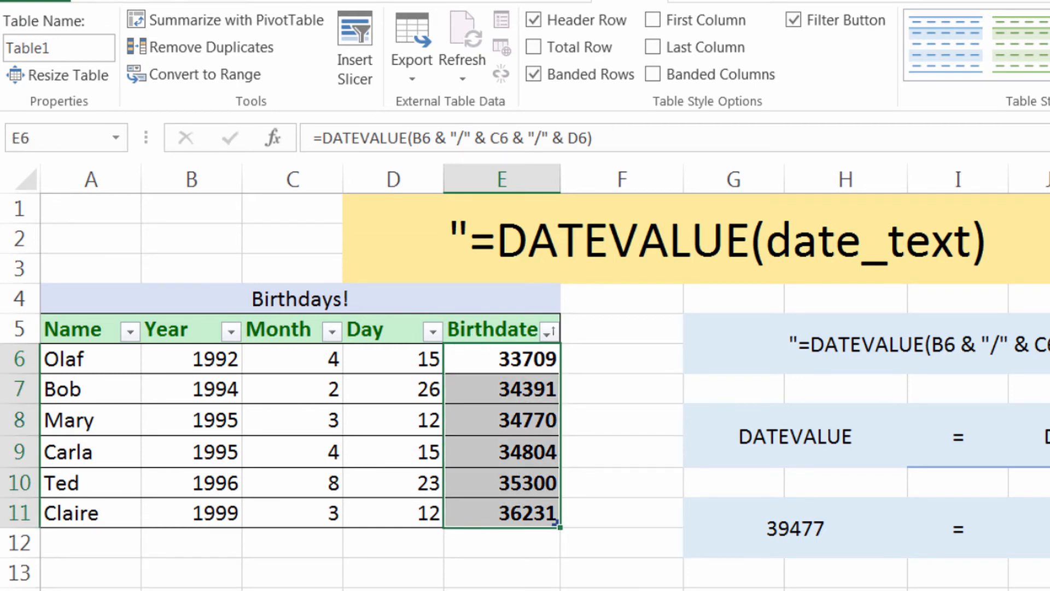
click(95, 3)
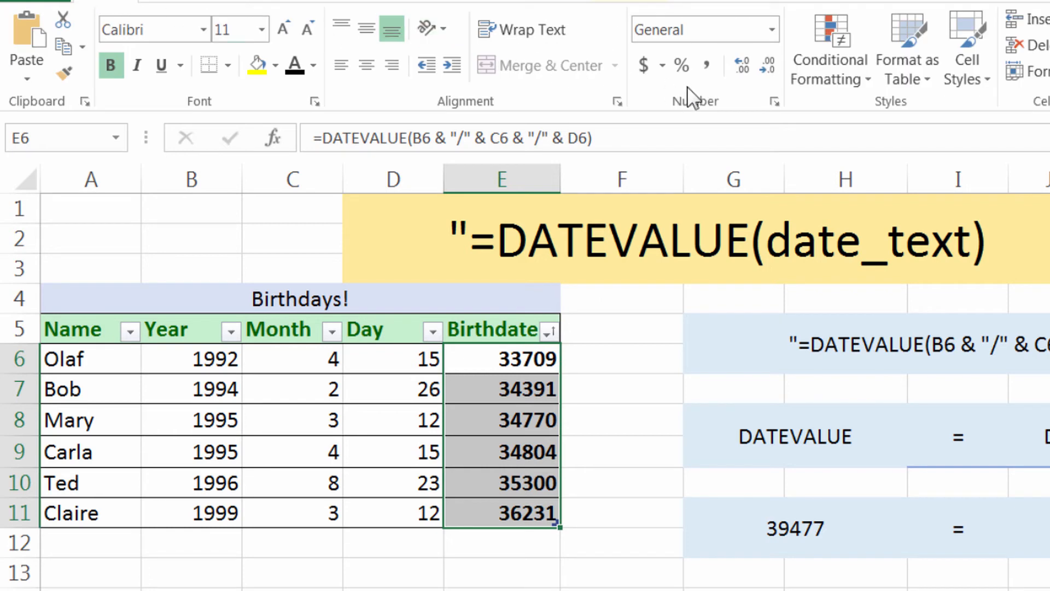
click(773, 32)
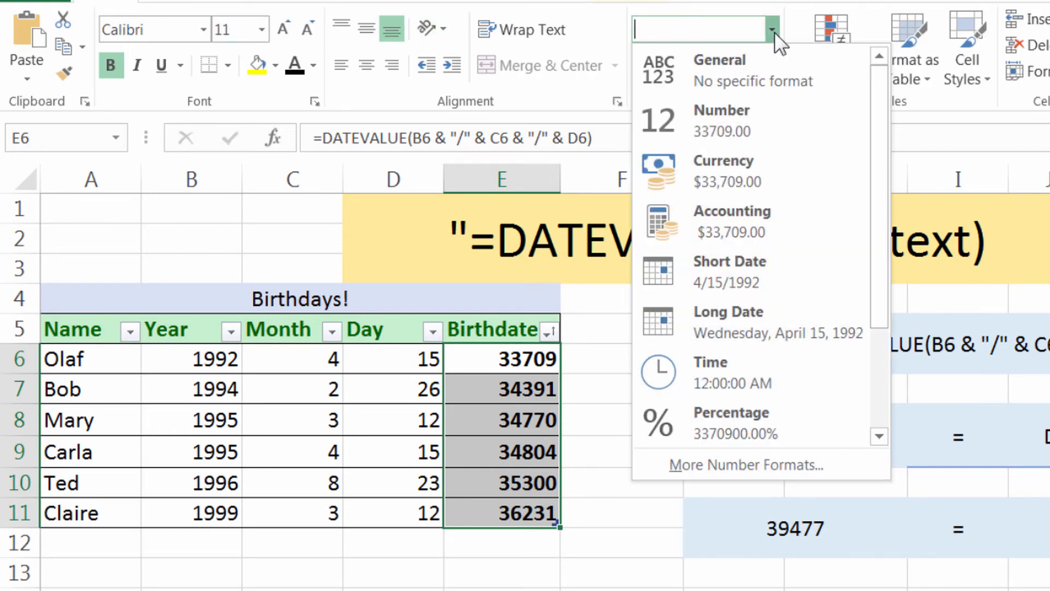
click(786, 269)
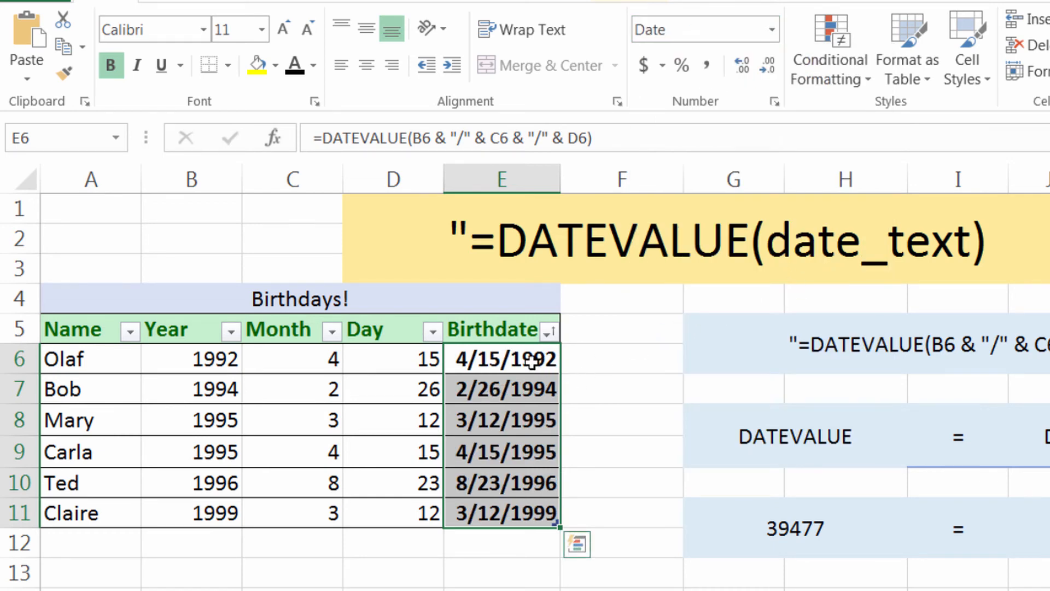
Hide the Day column (column D)
click(487, 372)
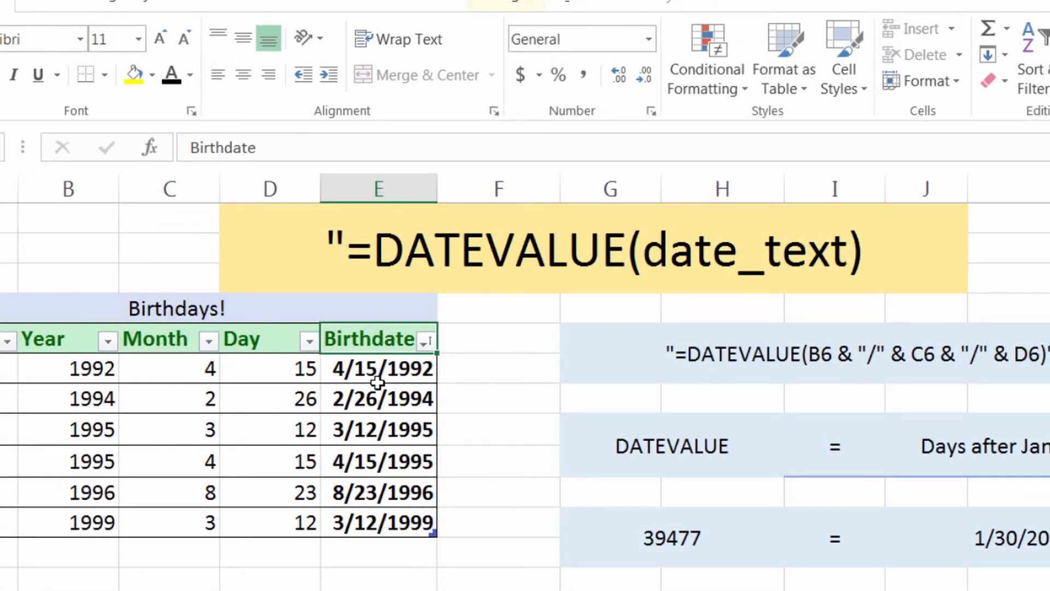
click(262, 350)
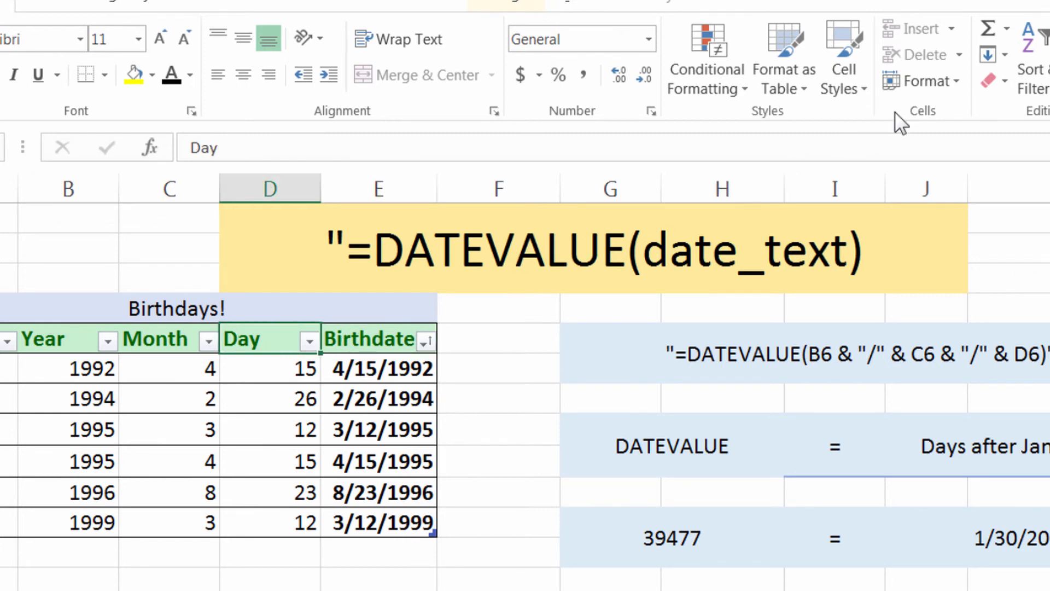
click(924, 81)
mouse_move(938, 310)
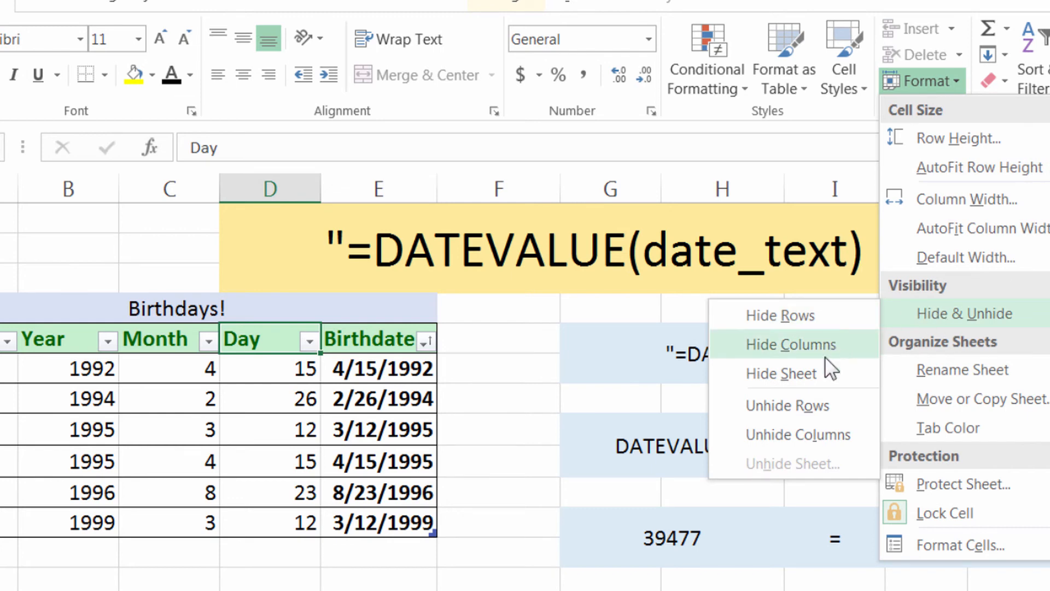
click(809, 351)
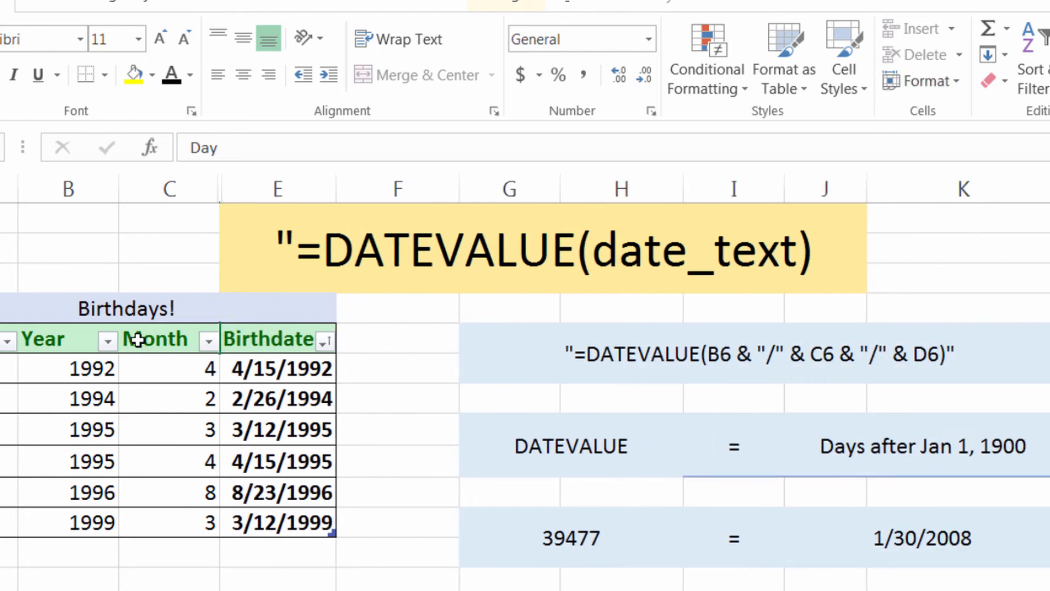
Hide the Month column (column C)
click(160, 343)
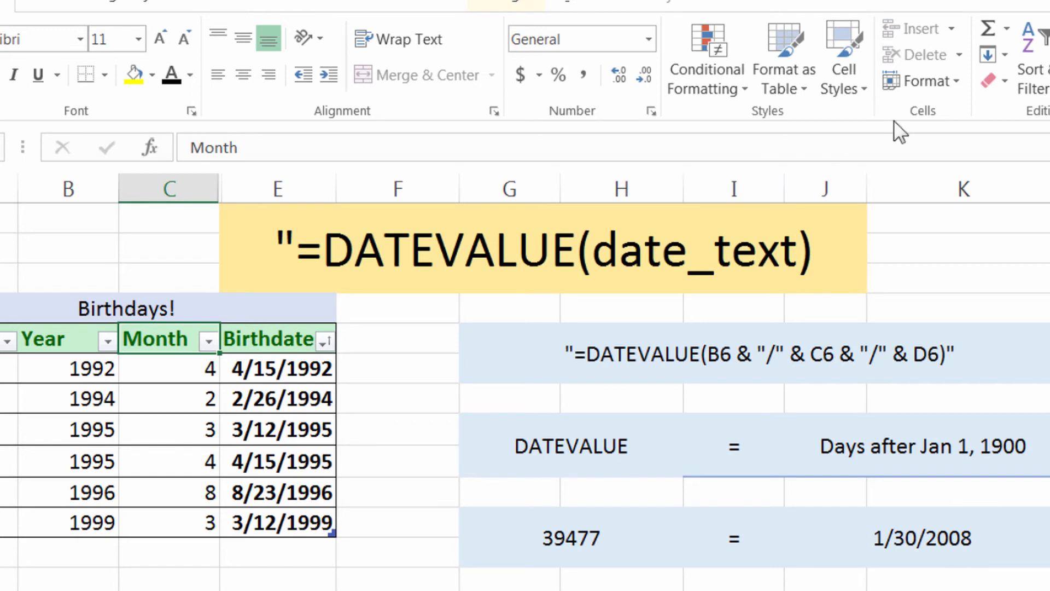
click(920, 81)
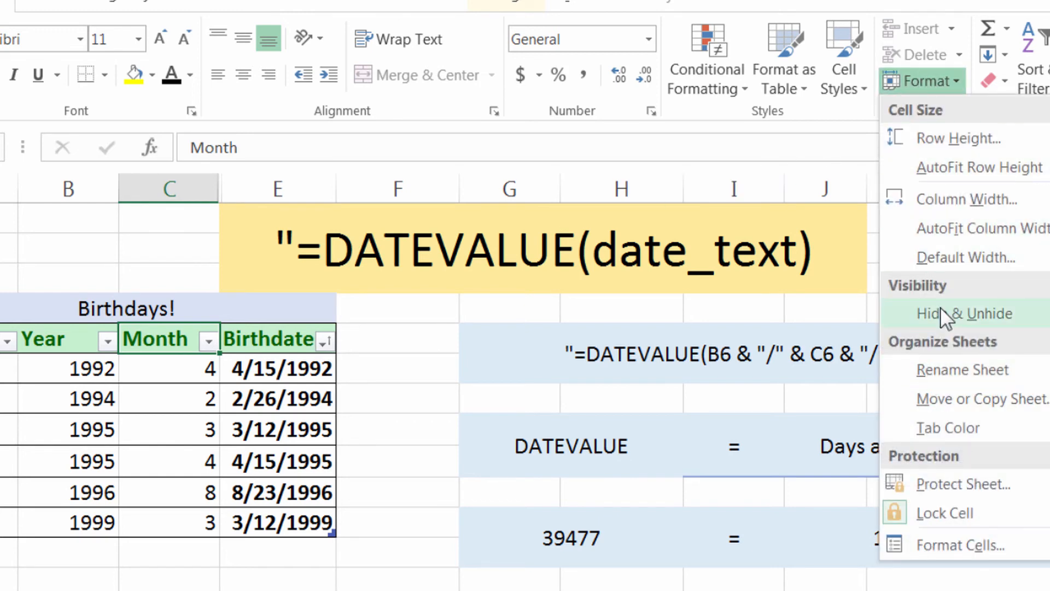
mouse_move(941, 309)
click(798, 349)
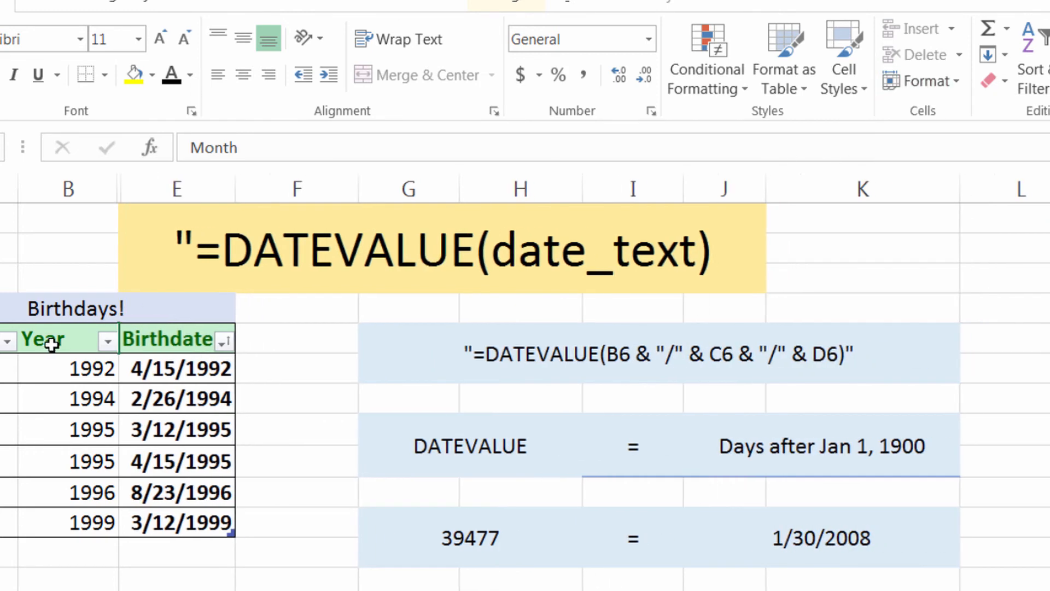
Hide the Year column (column B) so that only names and birthdates are shown in the table
key(Left)
click(865, 79)
click(904, 78)
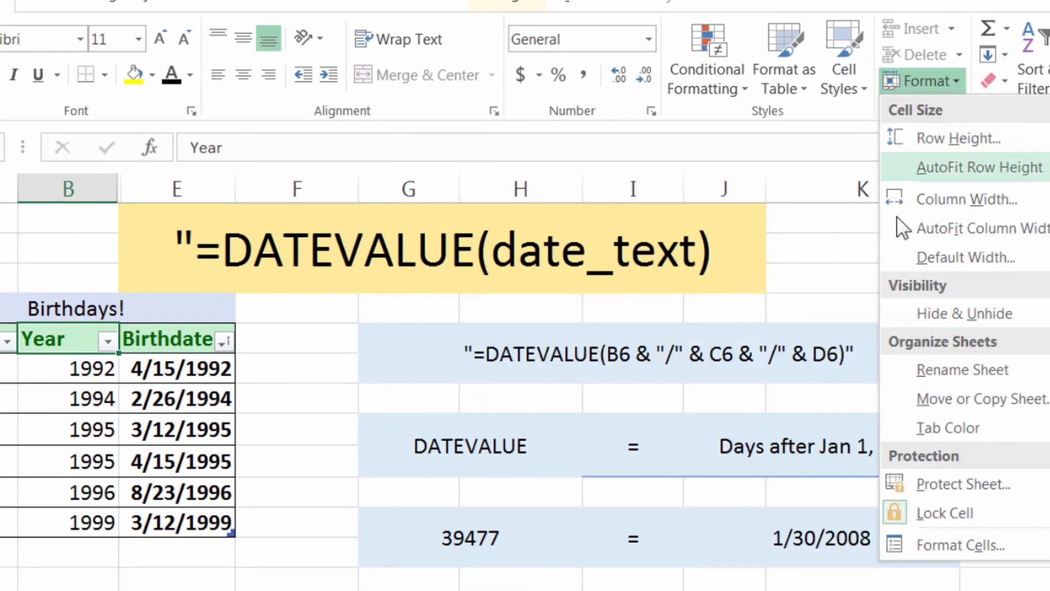
mouse_move(951, 314)
click(838, 348)
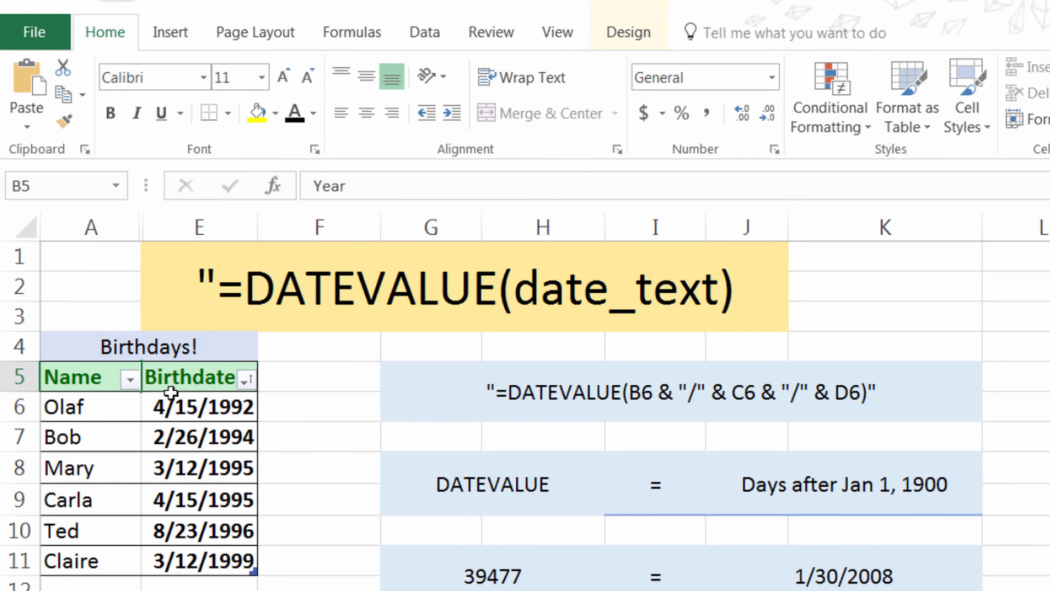
Sort the table by Birthdate from newest to oldest, and select the empty cell F5
click(248, 380)
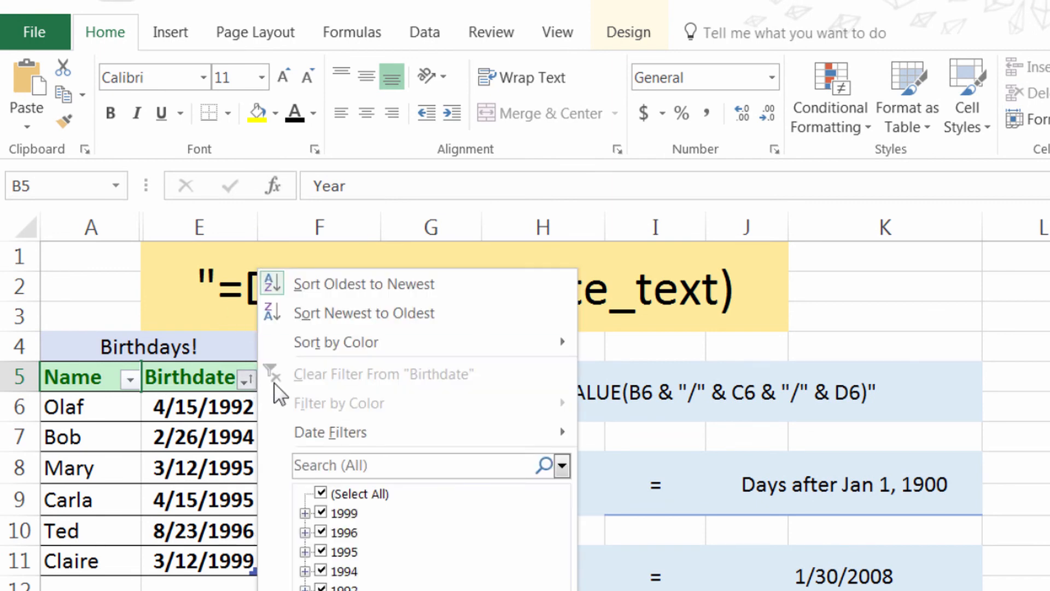
click(327, 315)
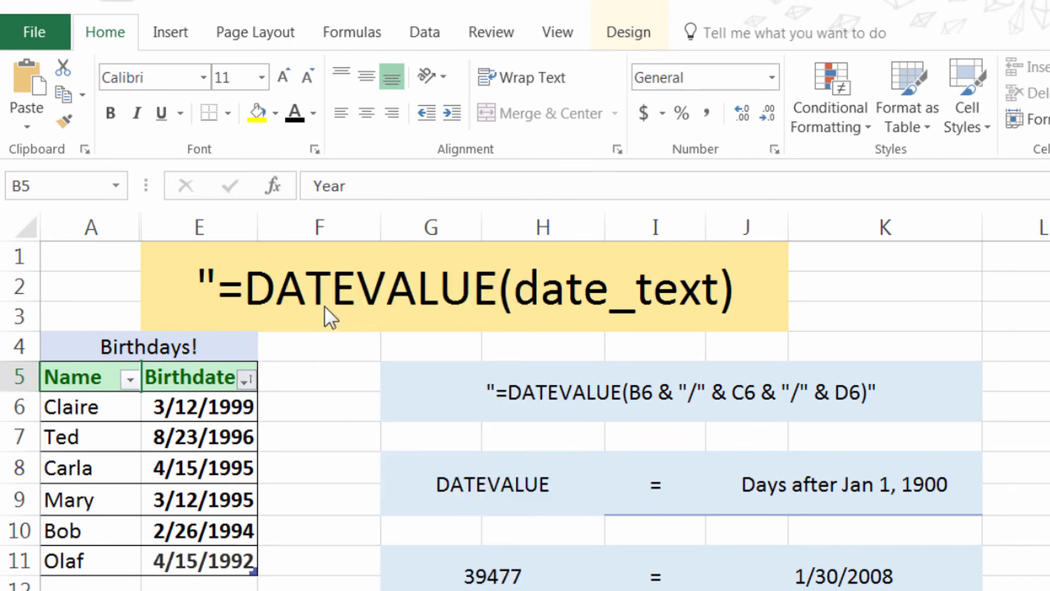
click(265, 382)
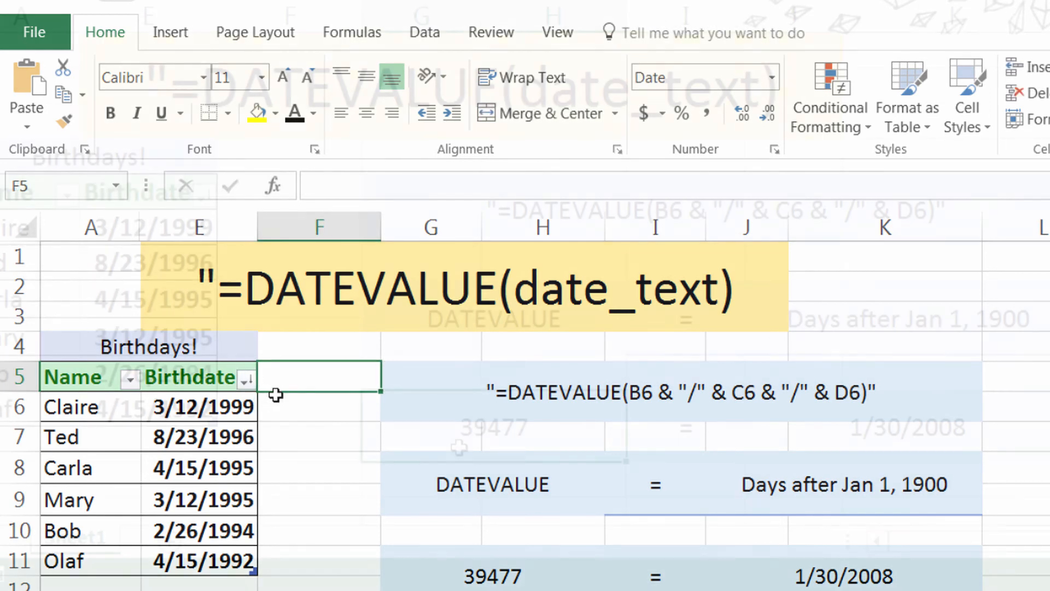
Compare the formulas and number formats of merged cells G11 and J11, and finish with empty cell F8 selected
click(464, 586)
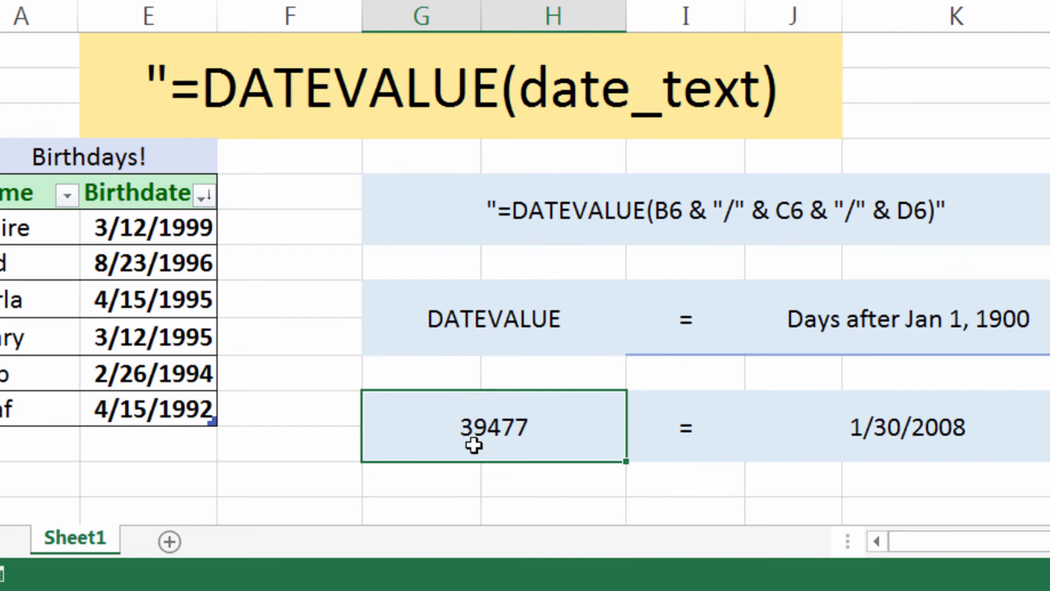
click(925, 429)
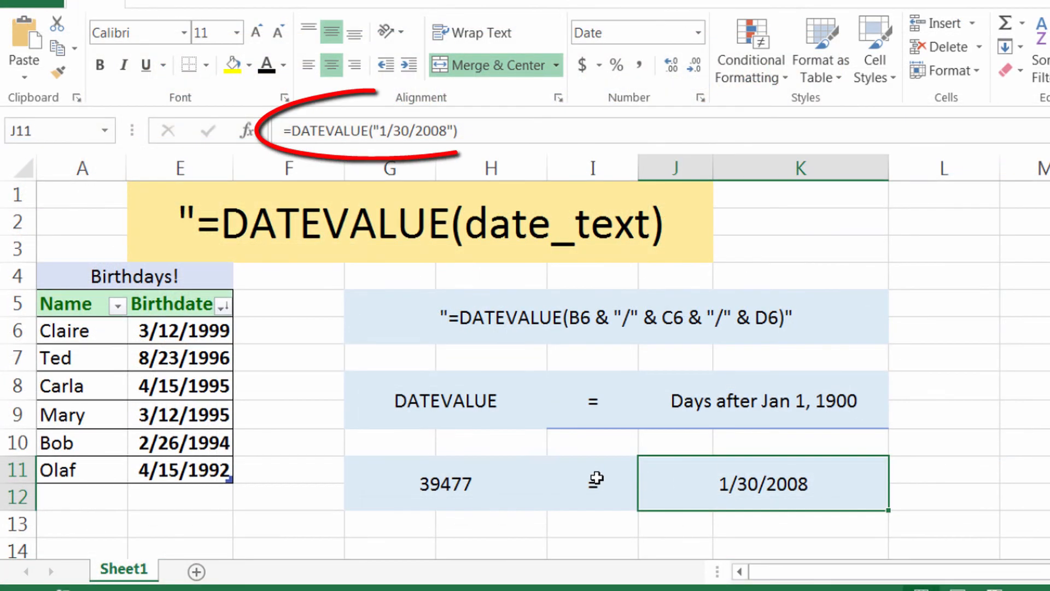
click(513, 478)
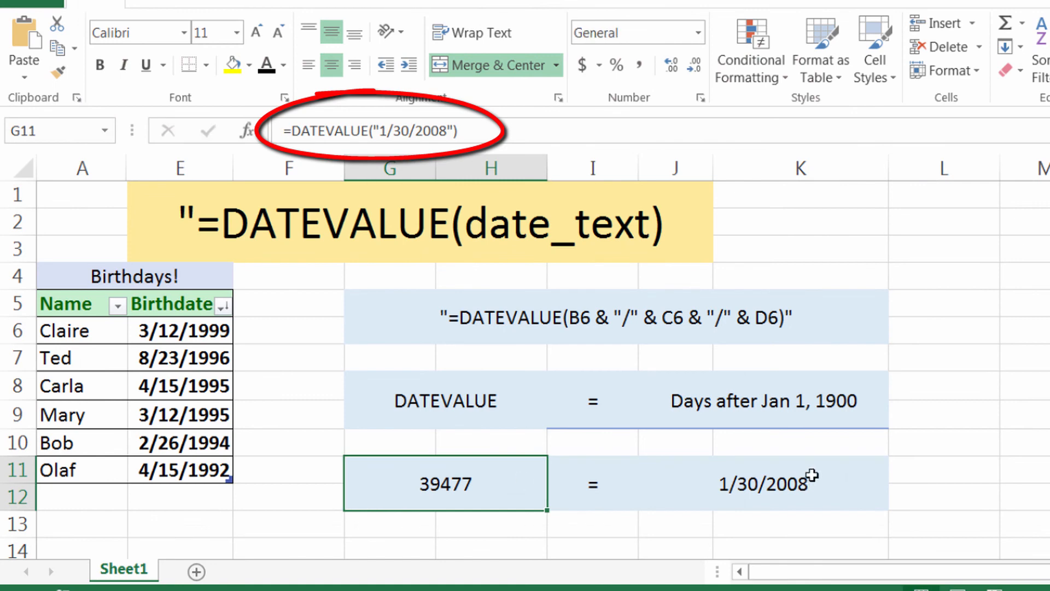
click(761, 485)
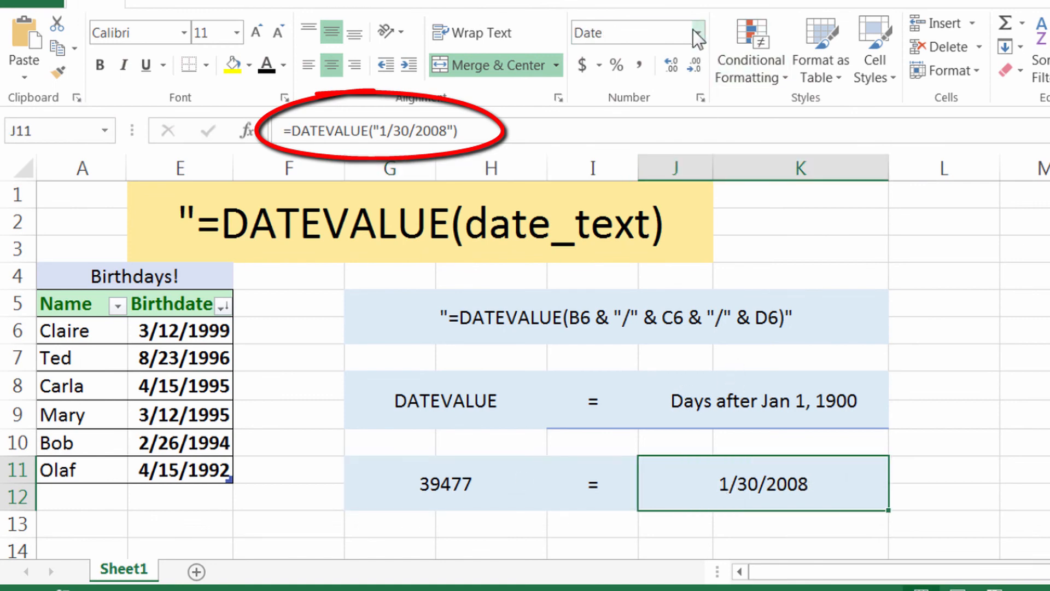
click(498, 501)
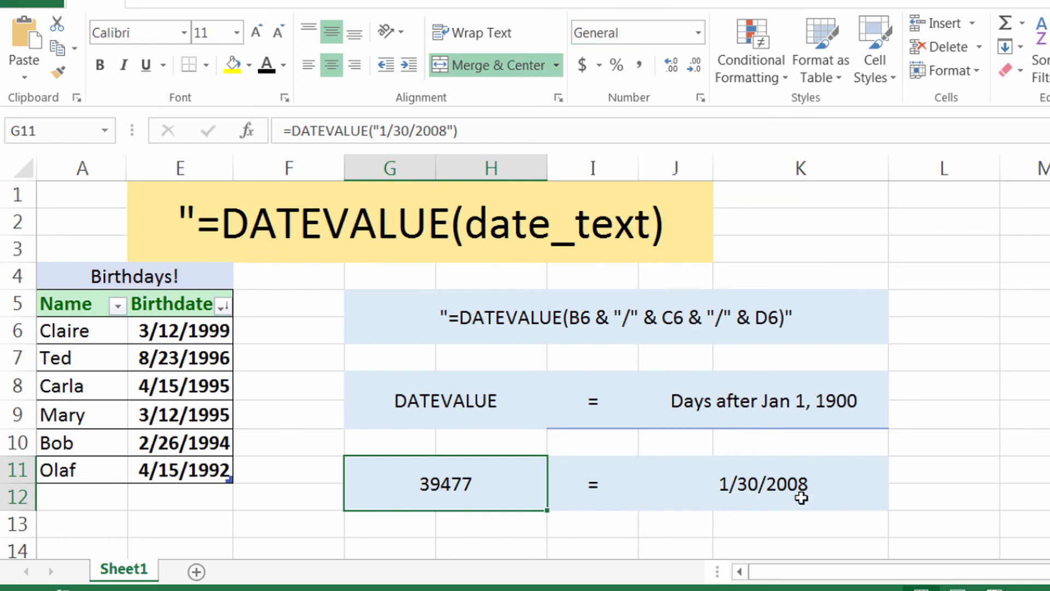
click(784, 494)
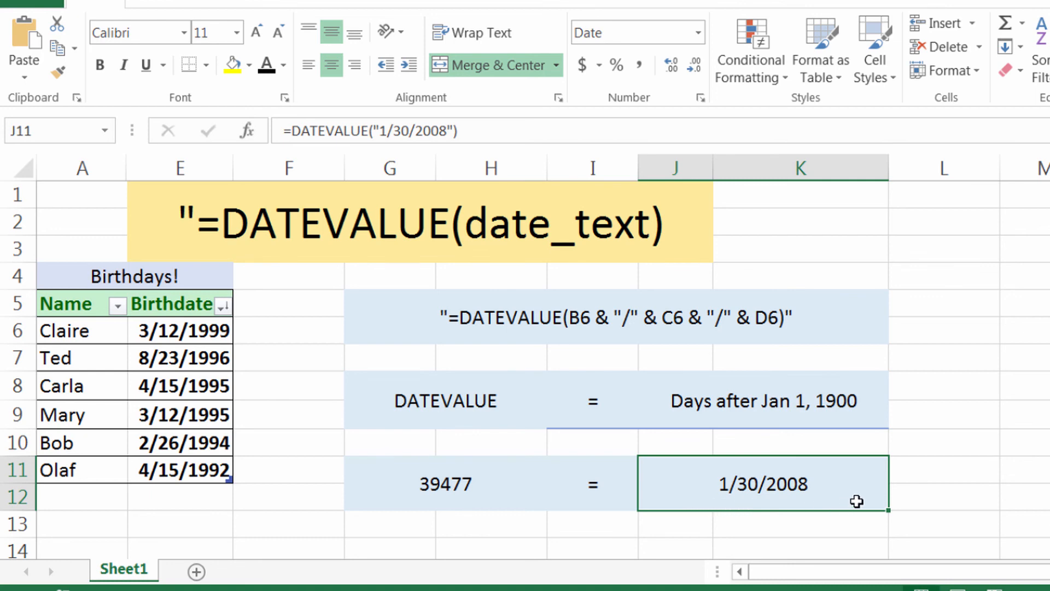
click(258, 392)
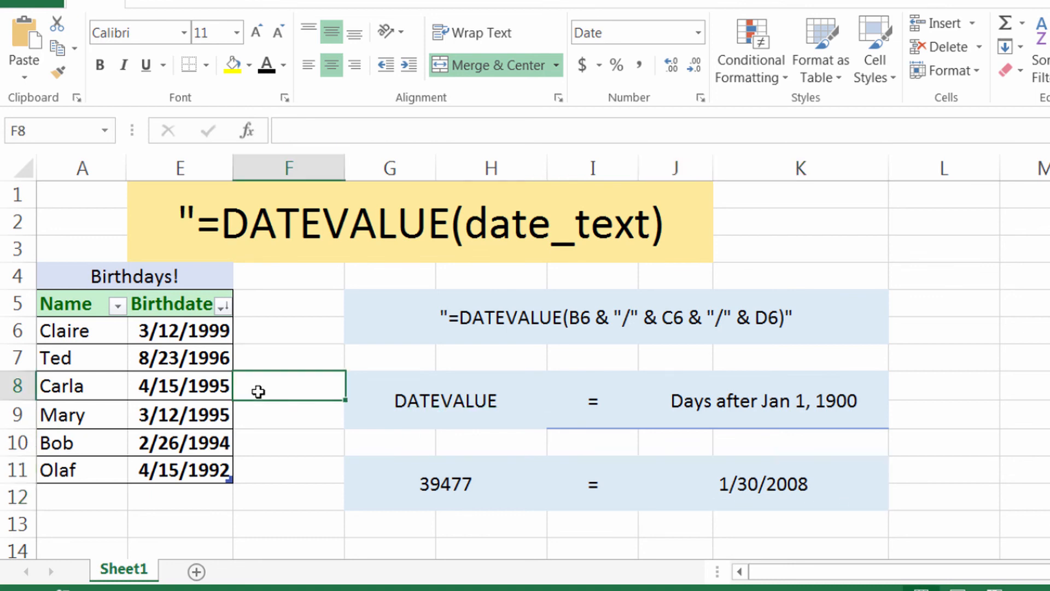